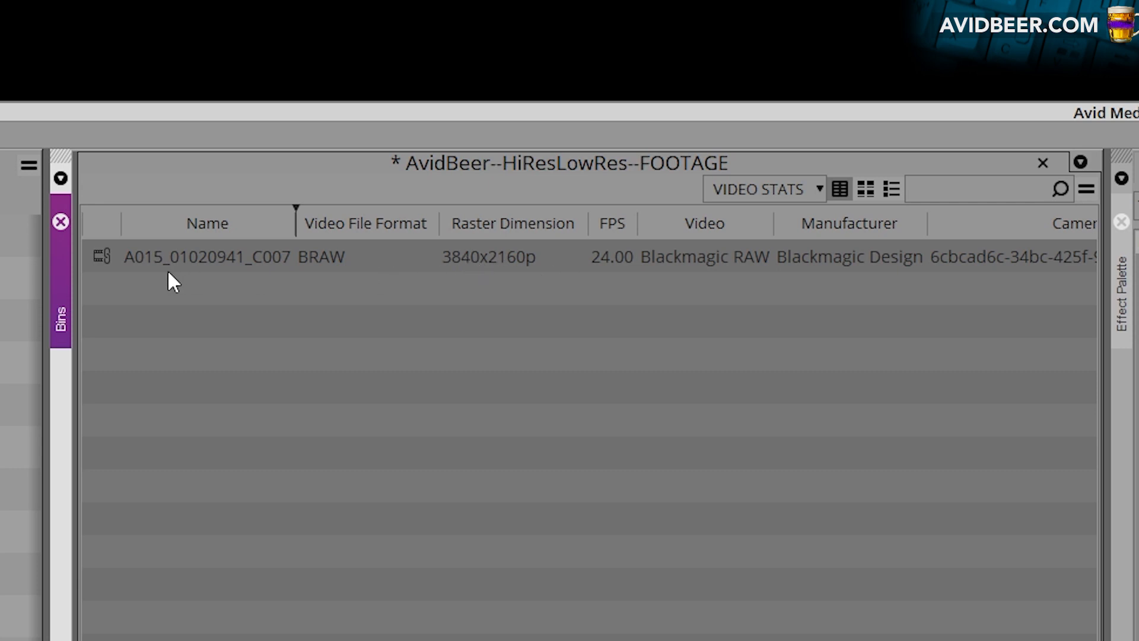
# Open the Consolidate/Transcode settings for the BRAW clip A015_01020941_C007 in the FOOTAGE bin
pyautogui.click(99, 255)
pyautogui.rightClick(97, 252)
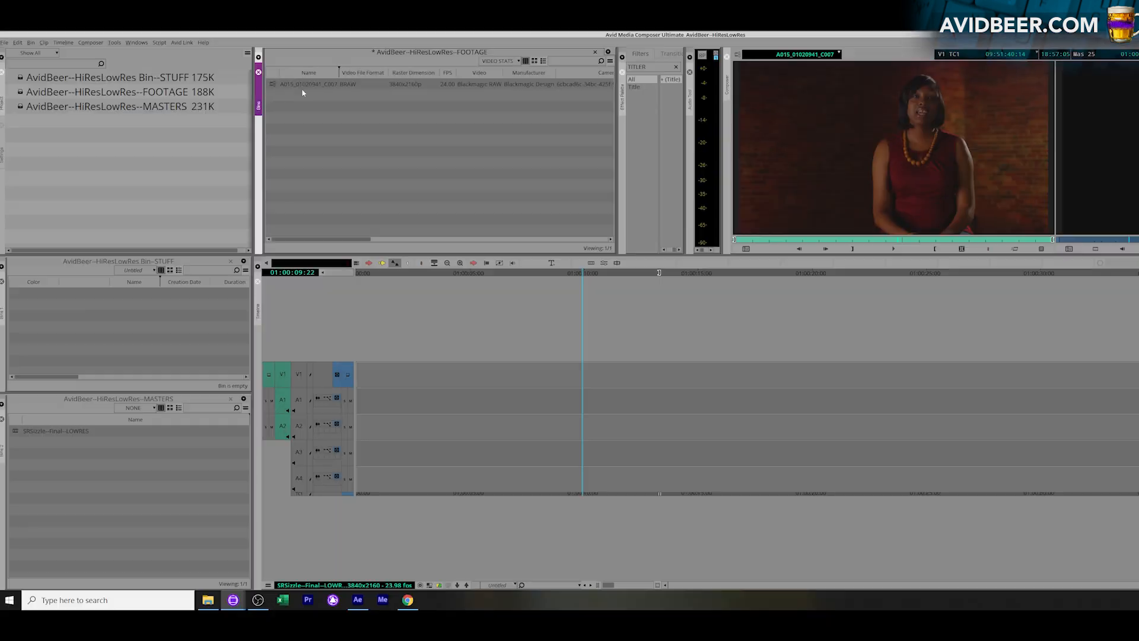
pyautogui.click(108, 260)
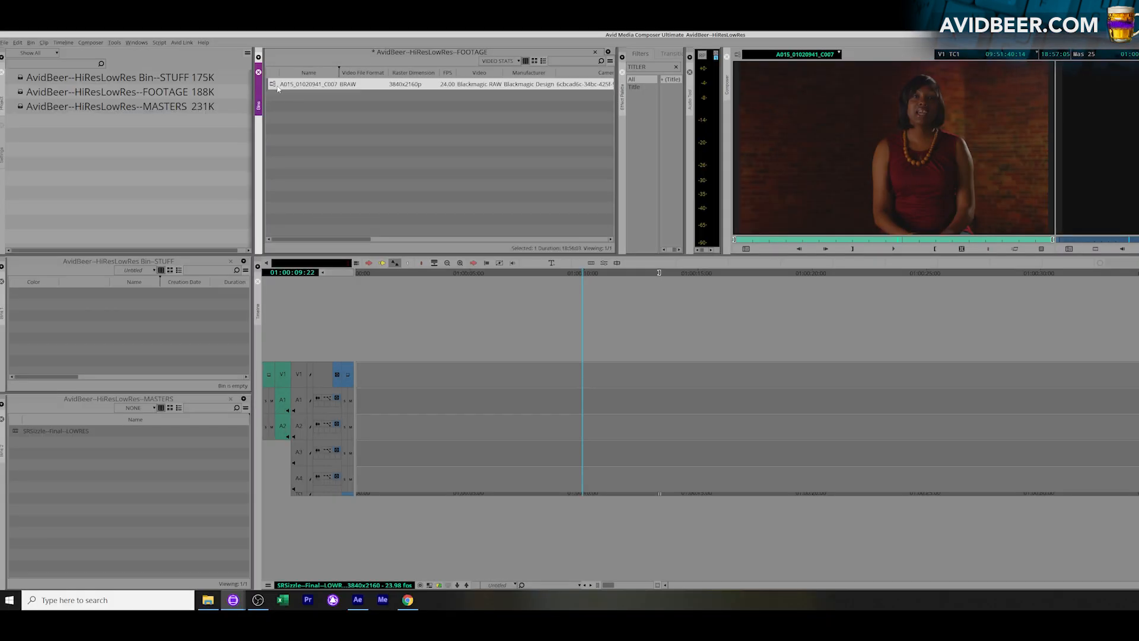
pyautogui.rightClick(277, 87)
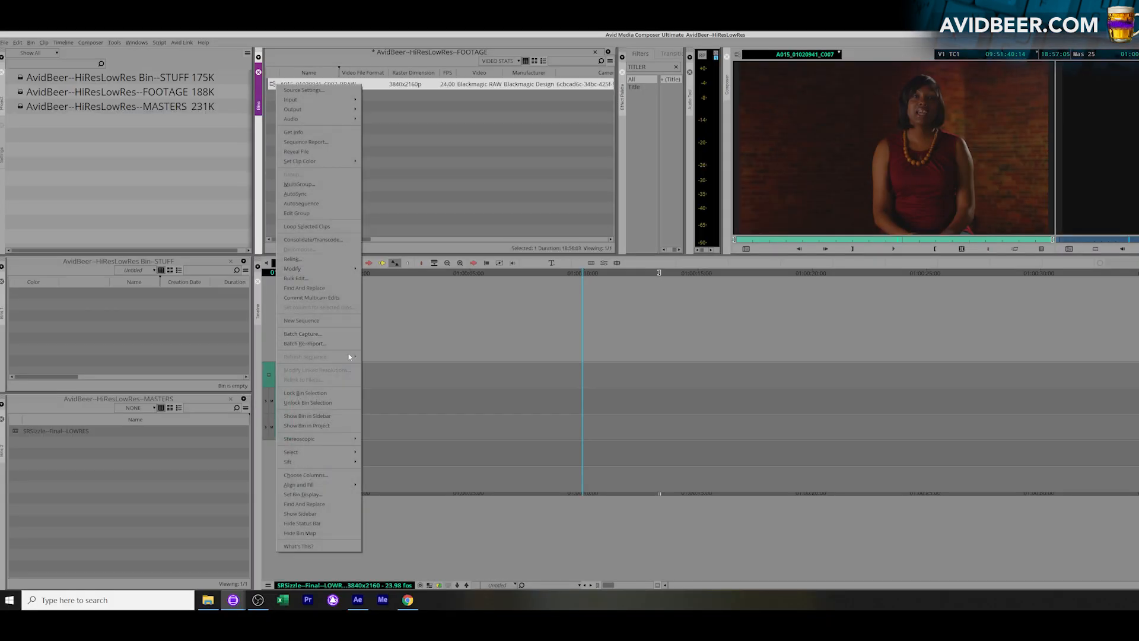
pyautogui.click(313, 239)
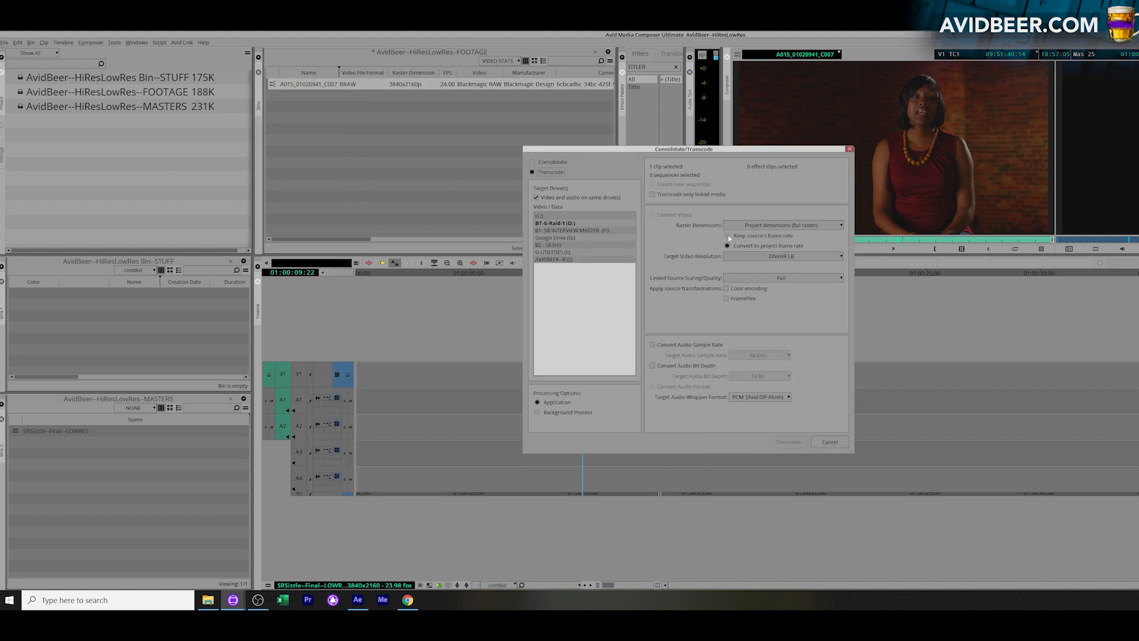
# Set the transcode to keep the source's frame rate and source dimensions, with DNxHR LB as target video resolution
pyautogui.click(729, 236)
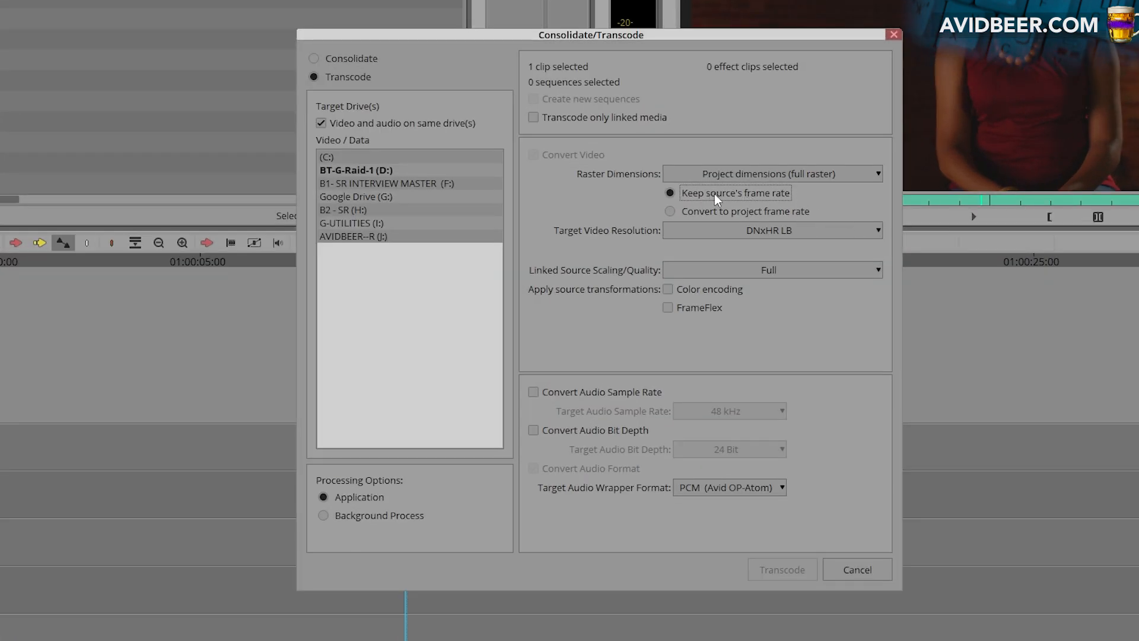
pyautogui.click(794, 179)
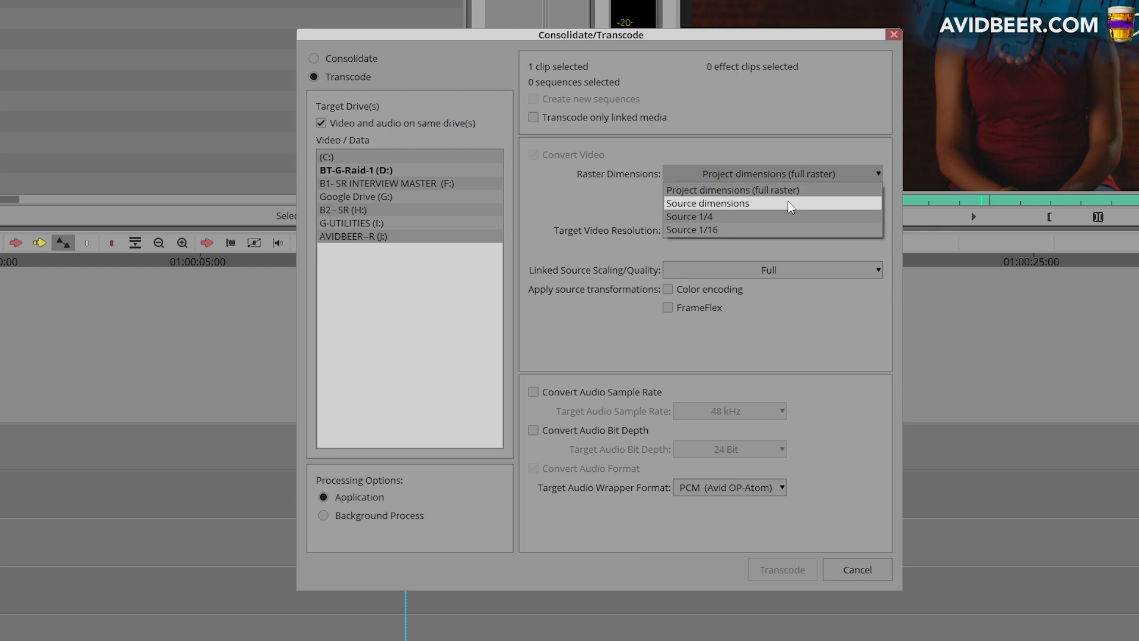
pyautogui.click(791, 205)
pyautogui.click(859, 232)
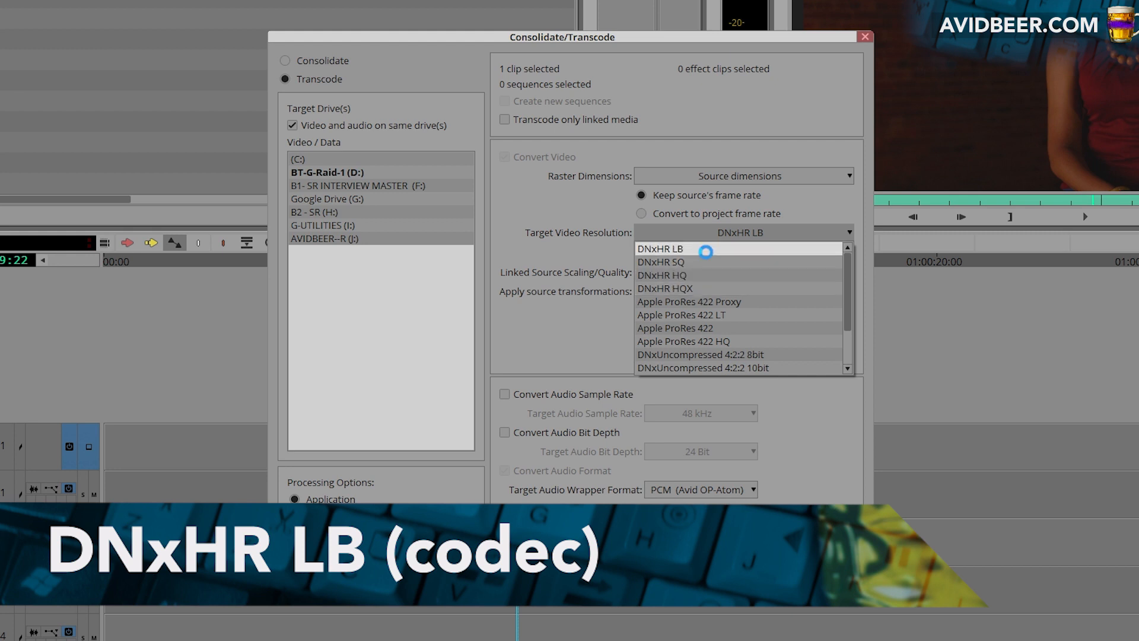
pyautogui.click(705, 252)
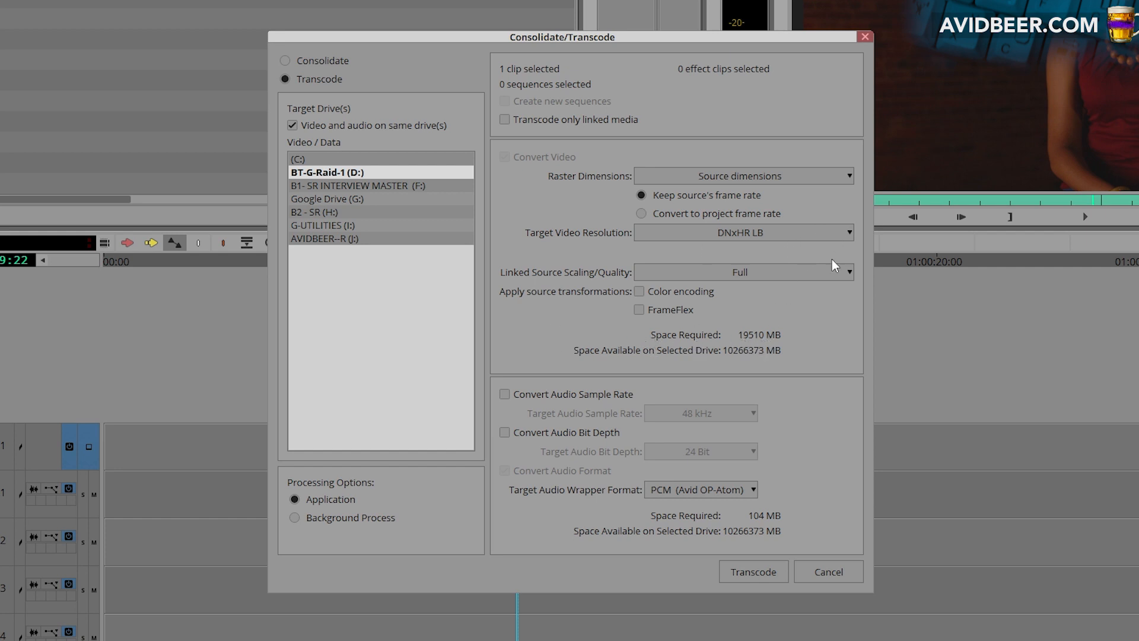
# Try DNxHR SQ and a higher-quality DNxHR option as target video resolution, and return to DNxHR LB
pyautogui.click(850, 233)
pyautogui.click(831, 264)
pyautogui.click(848, 239)
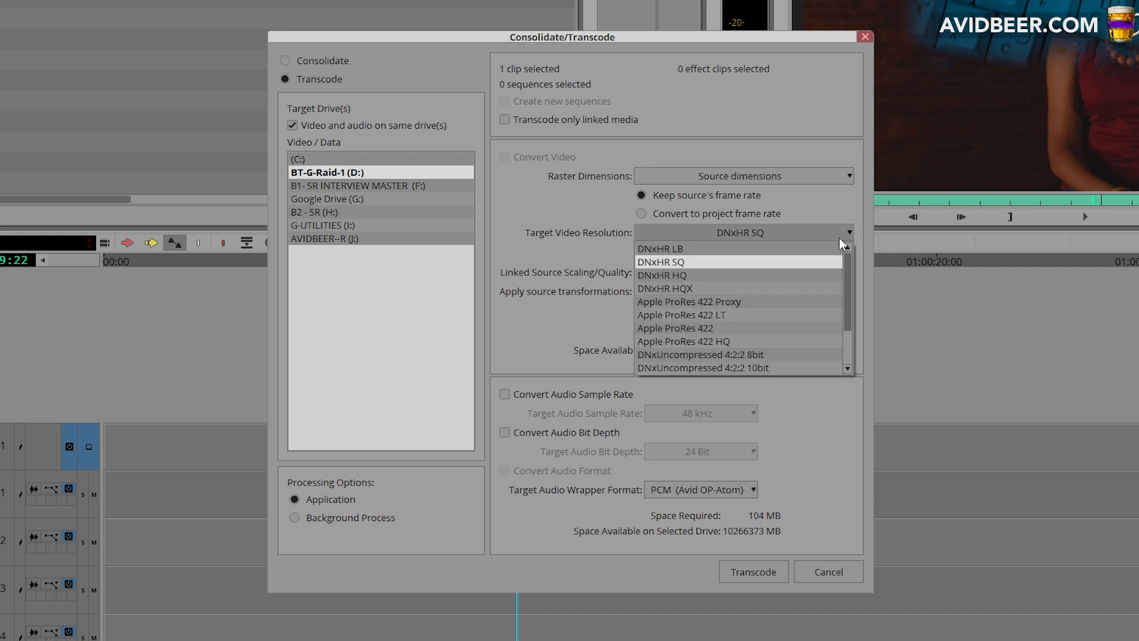
pyautogui.click(797, 296)
pyautogui.click(850, 236)
pyautogui.click(813, 250)
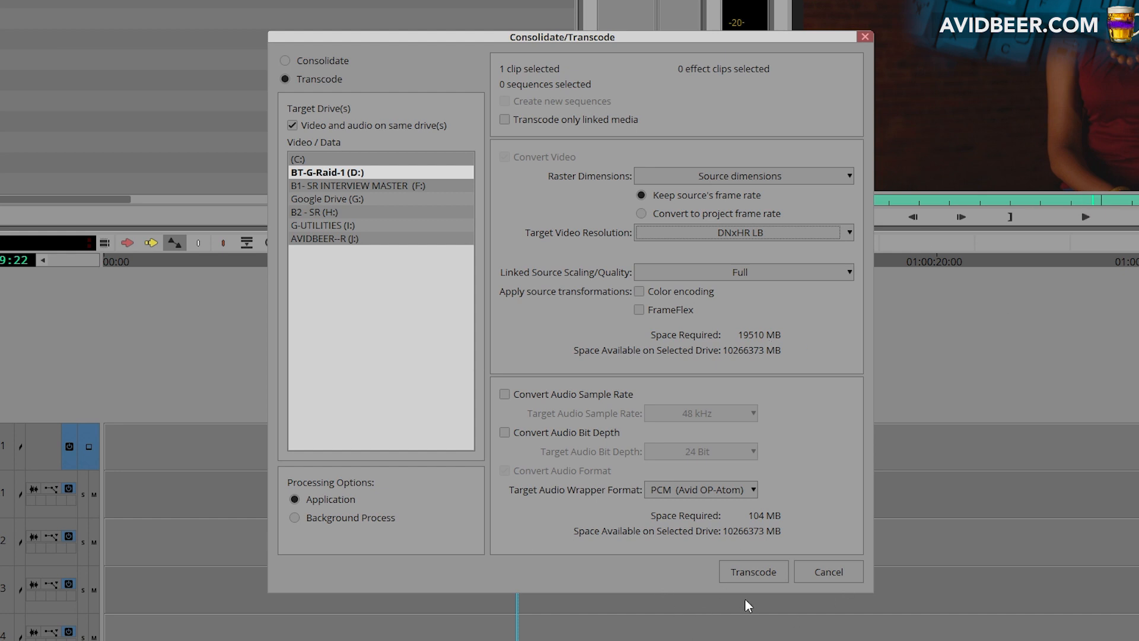
# Transcode the clip to the BT-G-Raid-1 (D:) drive and check the BRAW original in the source monitor
pyautogui.click(761, 572)
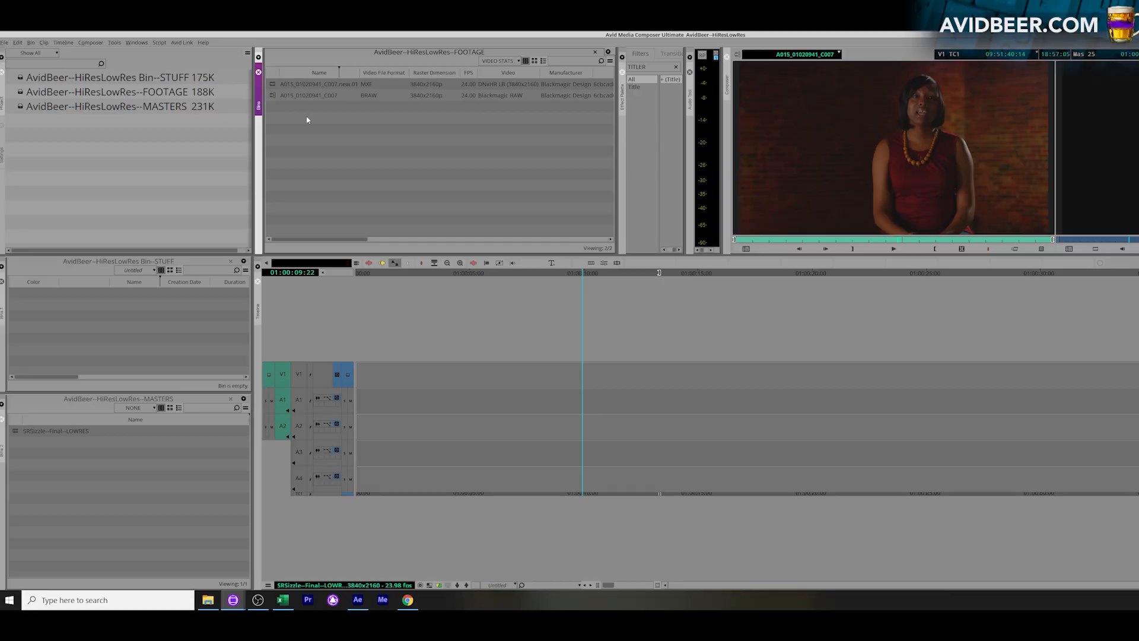
pyautogui.click(274, 84)
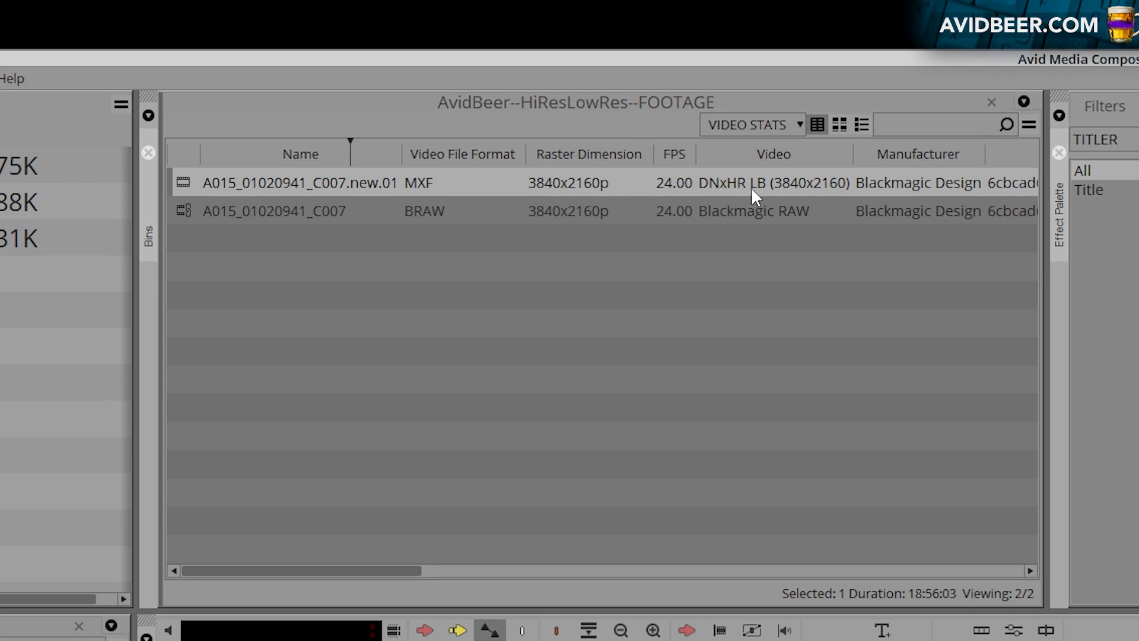
pyautogui.click(190, 208)
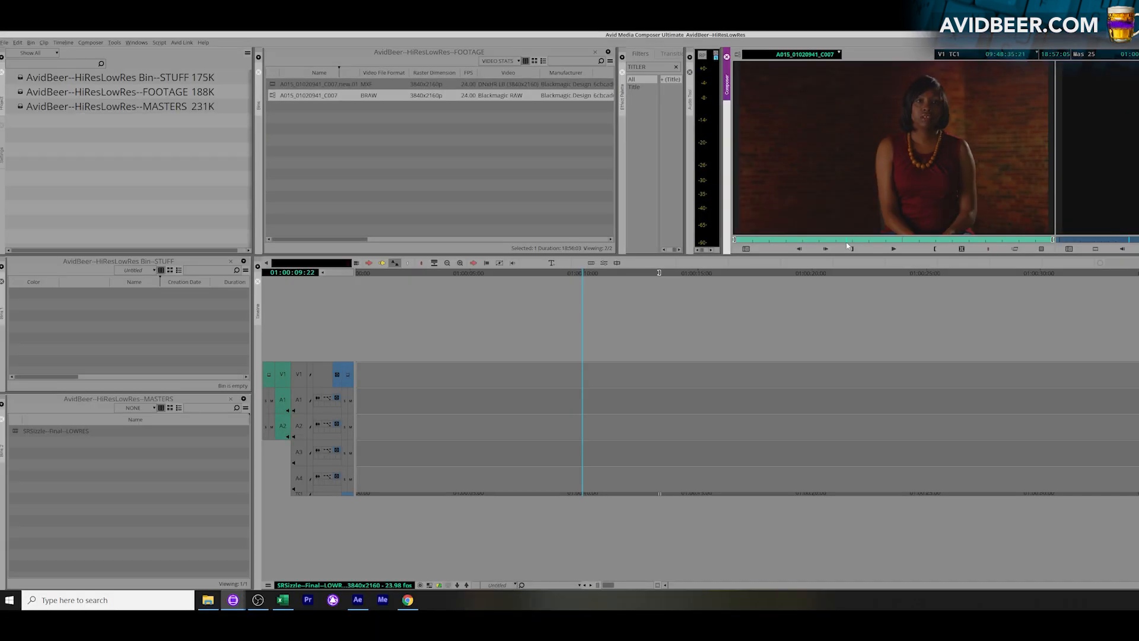
pyautogui.click(877, 241)
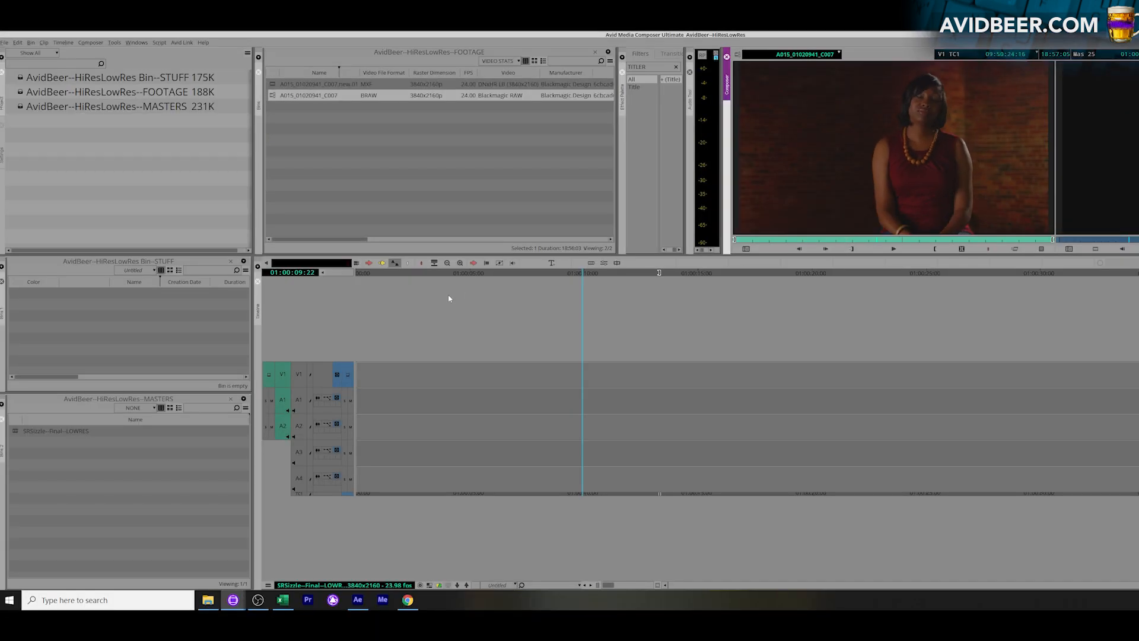
pyautogui.click(359, 177)
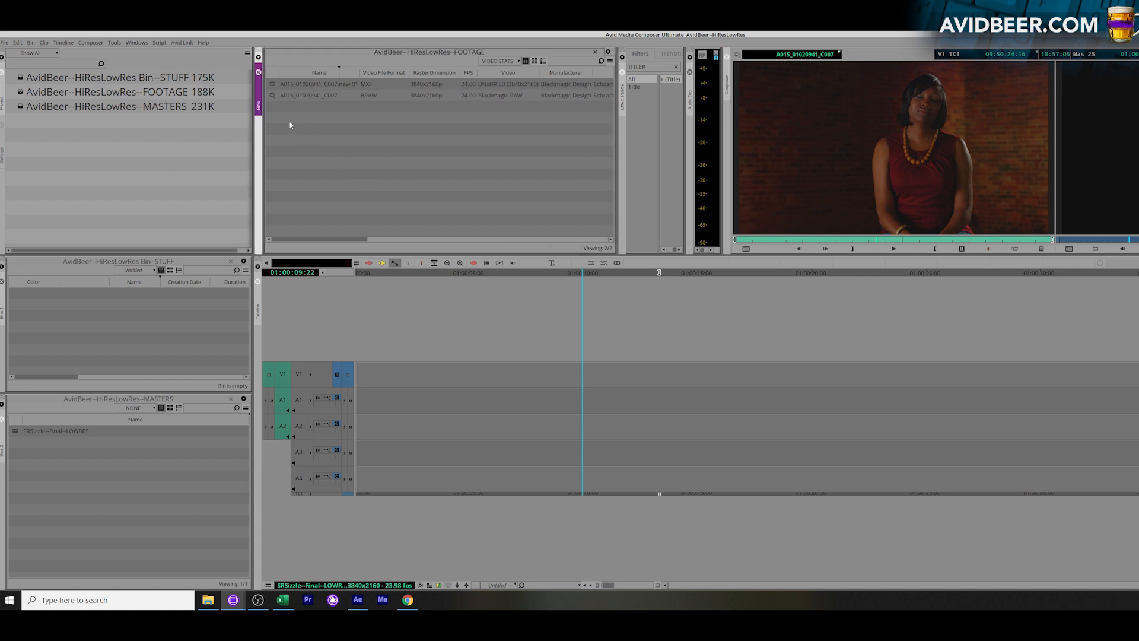
# Load the transcoded clip A015_01020941_C007.new.01, mark a source section with in and out points, and overwrite it onto V1
pyautogui.doubleClick(277, 87)
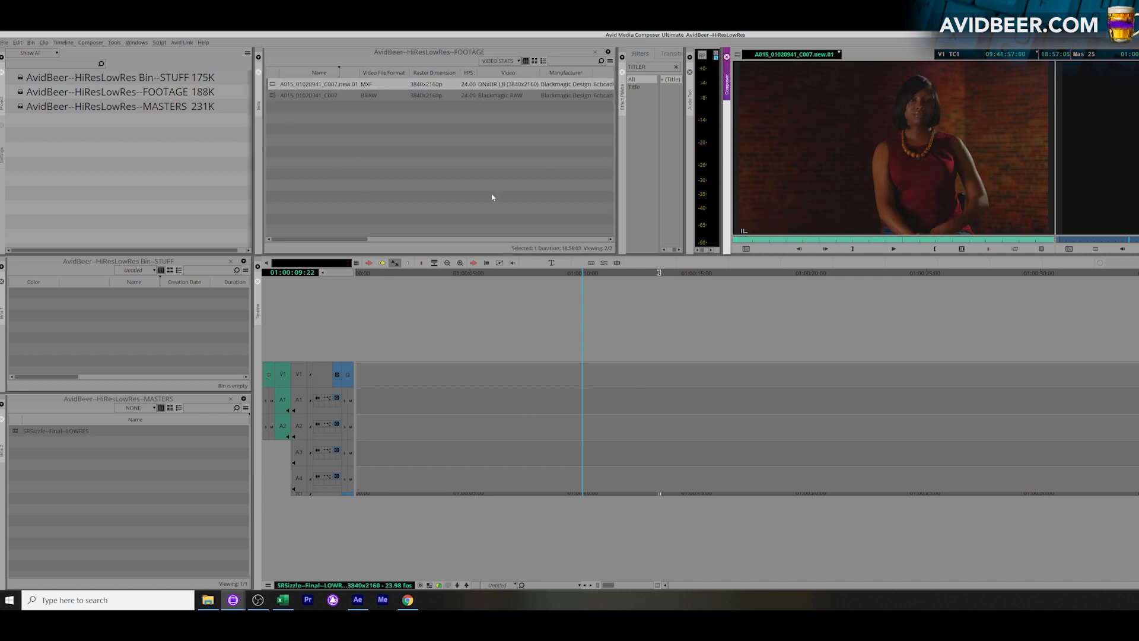
pyautogui.click(807, 240)
pyautogui.press('i')
pyautogui.click(842, 240)
pyautogui.press('o')
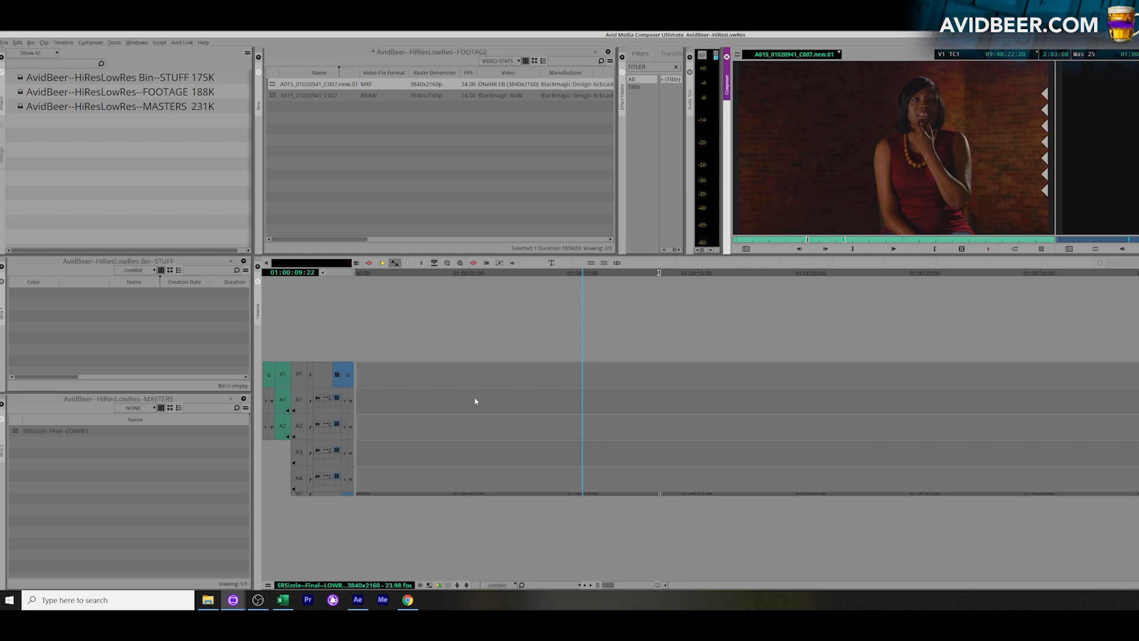
pyautogui.click(447, 399)
pyautogui.click(300, 377)
pyautogui.press('b')
# Mark a range in the middle of the V1 clip and overwrite it with source footage
pyautogui.click(639, 404)
pyautogui.press('i')
pyautogui.click(954, 410)
pyautogui.press('o')
pyautogui.press('b')
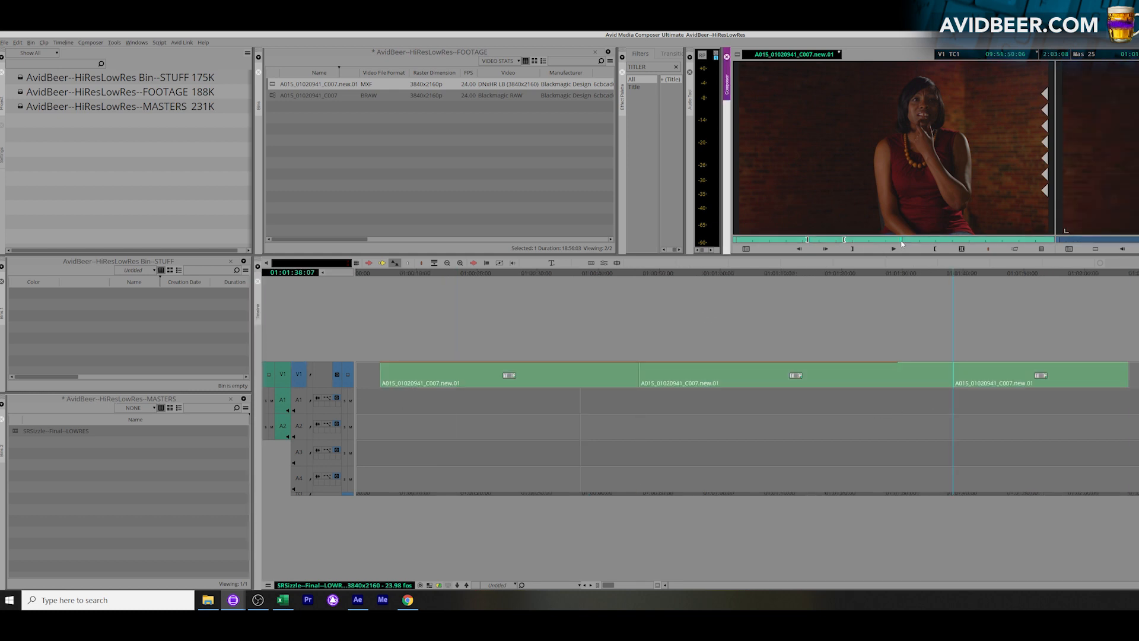
# Set a new source out point and overwrite a marked V1 range spanning the cut before the last clip
pyautogui.click(956, 241)
pyautogui.press('o')
pyautogui.click(863, 382)
pyautogui.press('i')
pyautogui.moveTo(945, 378); pyautogui.dragTo(966, 377)
pyautogui.press('o')
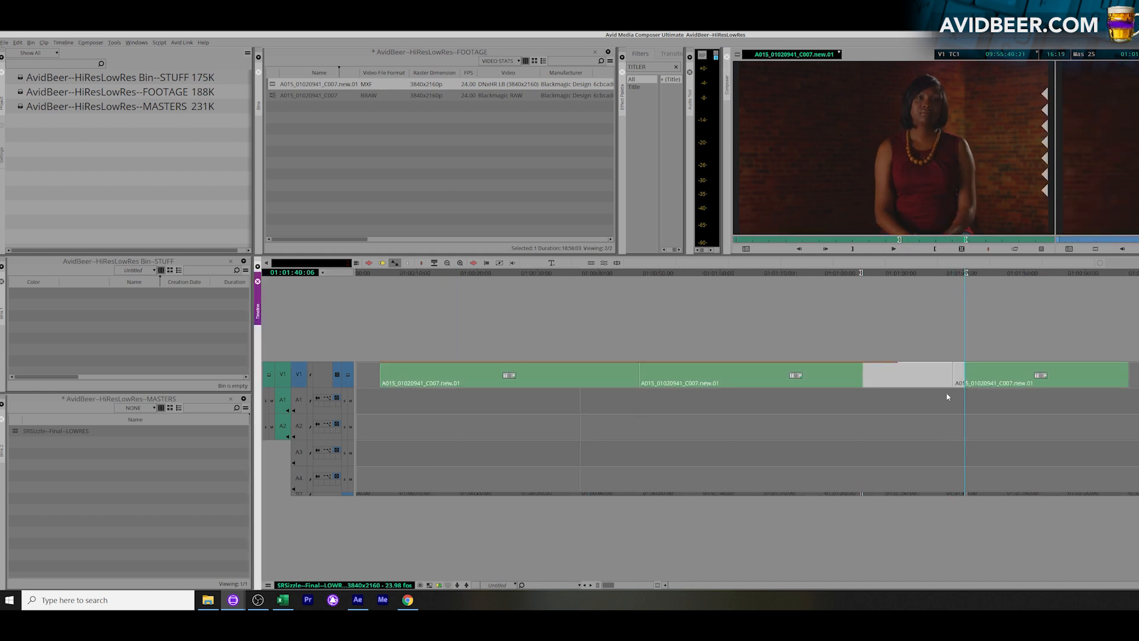
pyautogui.press('b')
# Mark an earlier section of the source clip and overwrite it onto V1 through the end of the sequence
pyautogui.click(784, 240)
pyautogui.press('i')
pyautogui.click(826, 240)
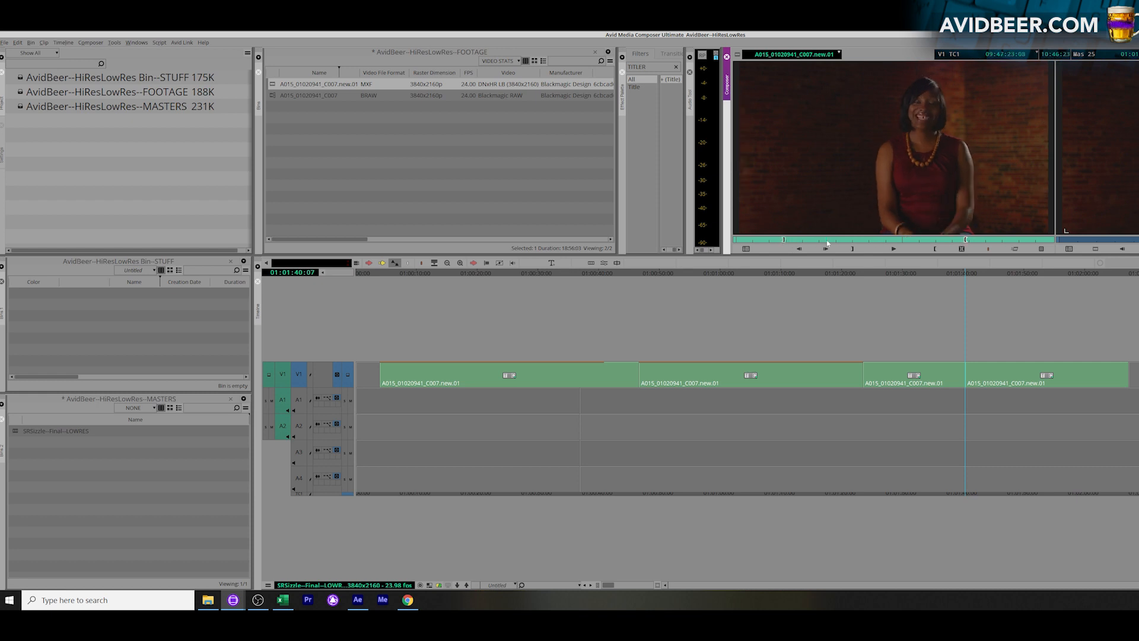
pyautogui.press('o')
pyautogui.click(946, 377)
pyautogui.press('i')
pyautogui.moveTo(1130, 400); pyautogui.dragTo(1133, 400)
pyautogui.press('o')
pyautogui.press('b')
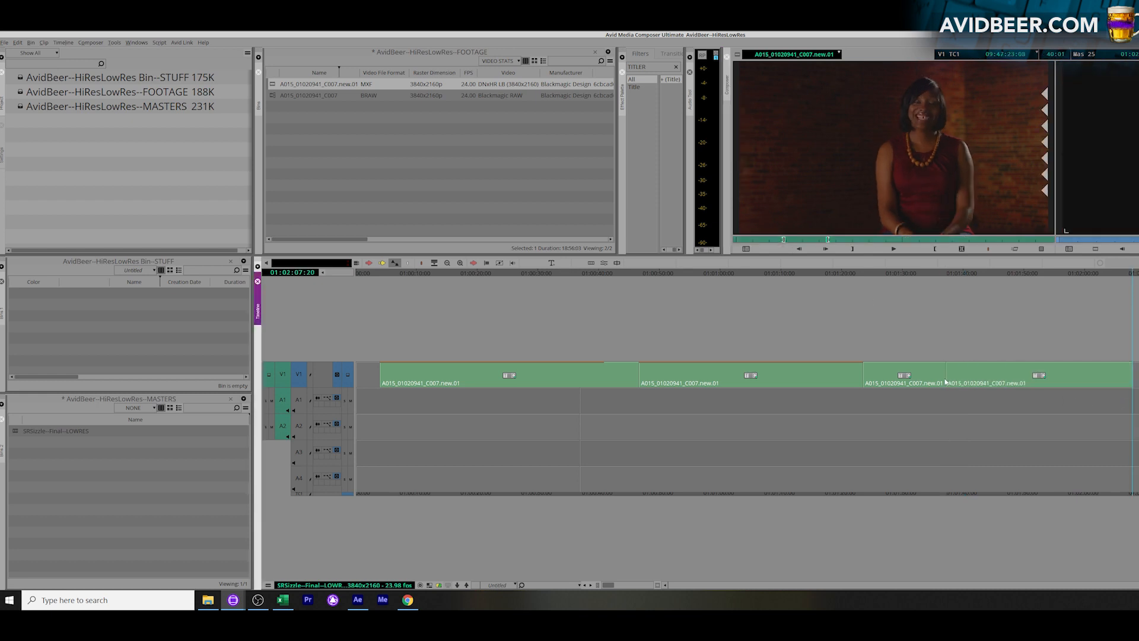
# Mark another source section and overwrite it onto V1 across the cut between the first two clips
pyautogui.click(936, 399)
pyautogui.moveTo(641, 409); pyautogui.dragTo(690, 408)
pyautogui.click(815, 206)
pyautogui.click(883, 240)
pyautogui.press('i')
pyautogui.click(913, 240)
pyautogui.press('o')
pyautogui.click(607, 398)
pyautogui.press('i')
pyautogui.click(715, 391)
pyautogui.press('o')
pyautogui.press('b')
# Mark a timeline range spanning the cut between the first and second clips
pyautogui.click(685, 411)
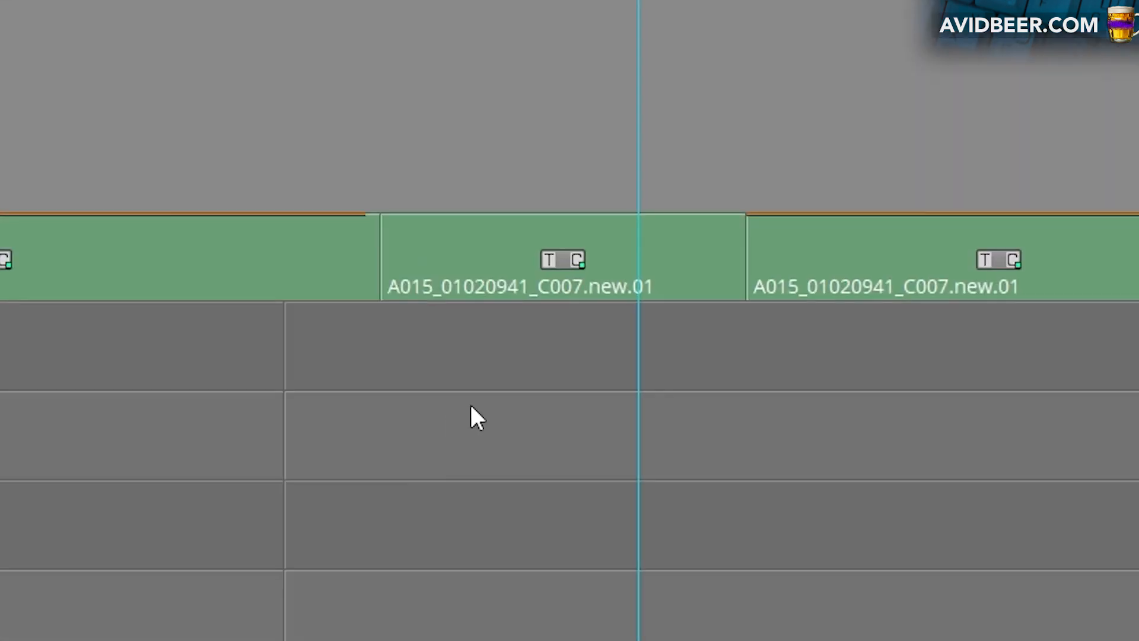
pyautogui.click(634, 416)
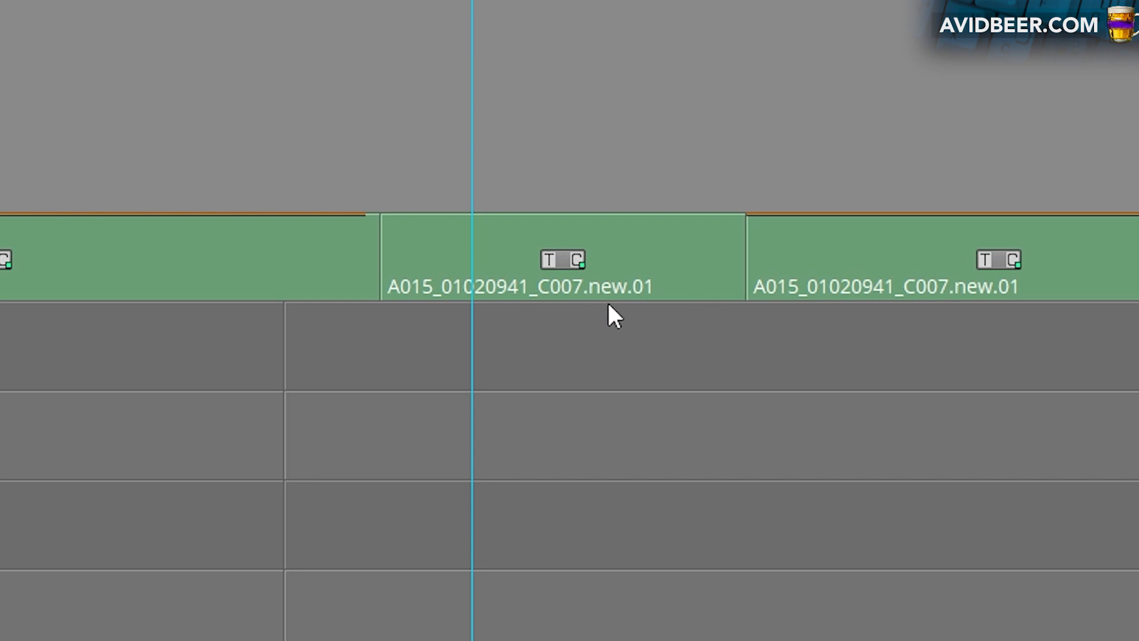
pyautogui.click(455, 433)
pyautogui.press('o')
pyautogui.click(181, 484)
pyautogui.press('i')
pyautogui.press('8')
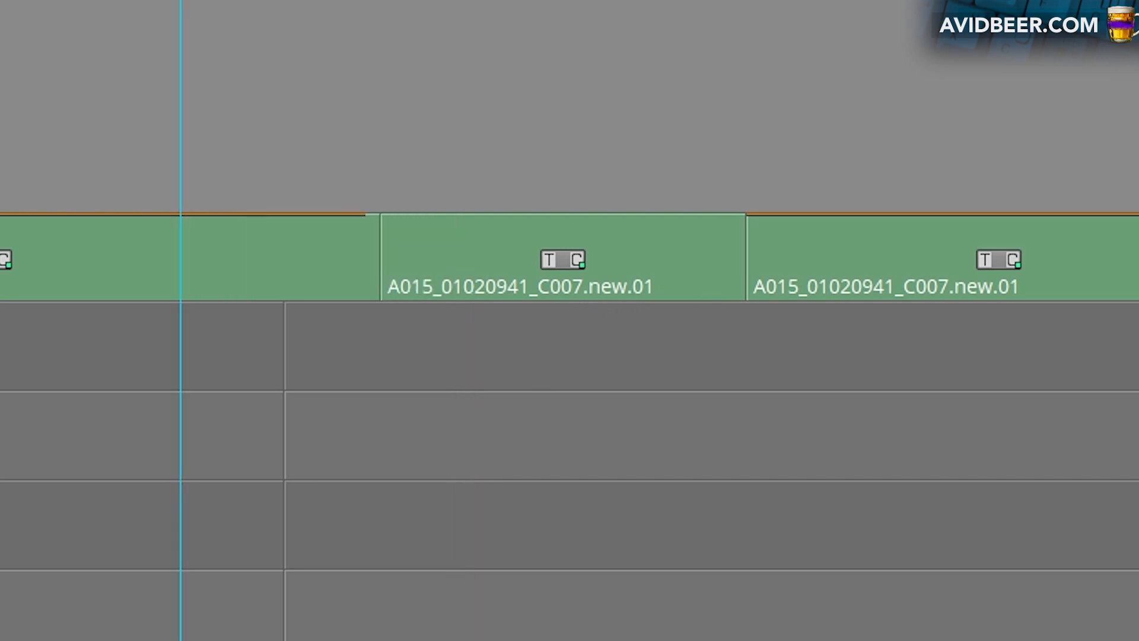
pyautogui.press('9')
pyautogui.press('0')
pyautogui.press('-')
pyautogui.press('-')
pyautogui.press('-')
pyautogui.press('=')
pyautogui.press('z')
pyautogui.click(266, 401)
pyautogui.press('g')
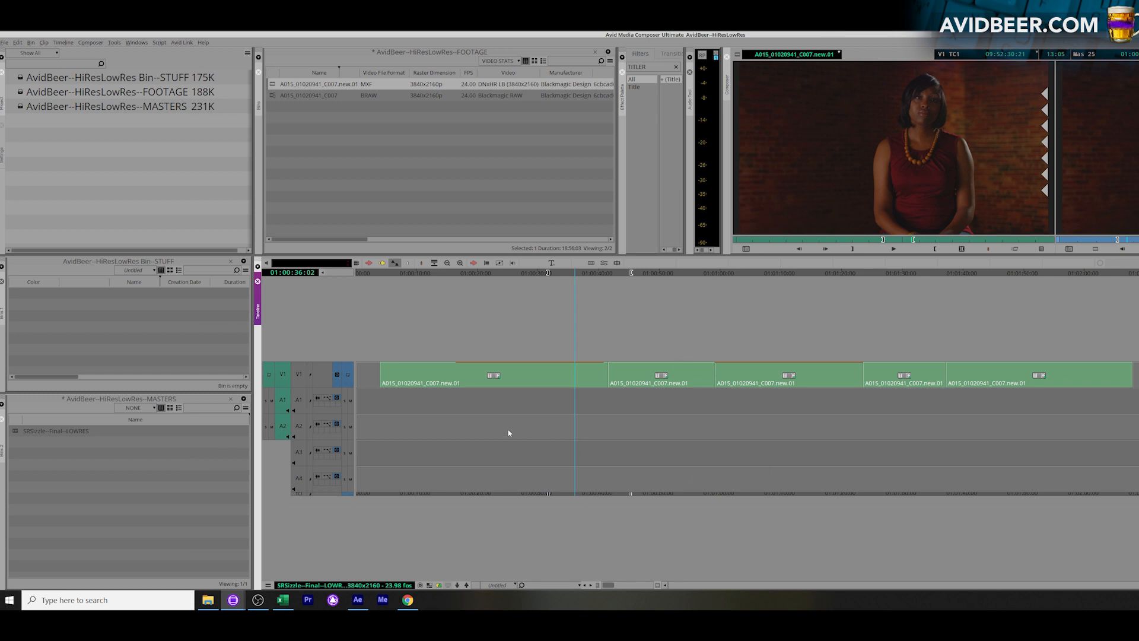
# Mark the opening part of the first clip, select all tracks and lift the range from the sequence
pyautogui.moveTo(384, 401); pyautogui.dragTo(464, 392)
pyautogui.press('i')
pyautogui.press('o')
pyautogui.hotkey('ctrl', 'a')
pyautogui.press('x')
pyautogui.hotkey('ctrl', 'z')
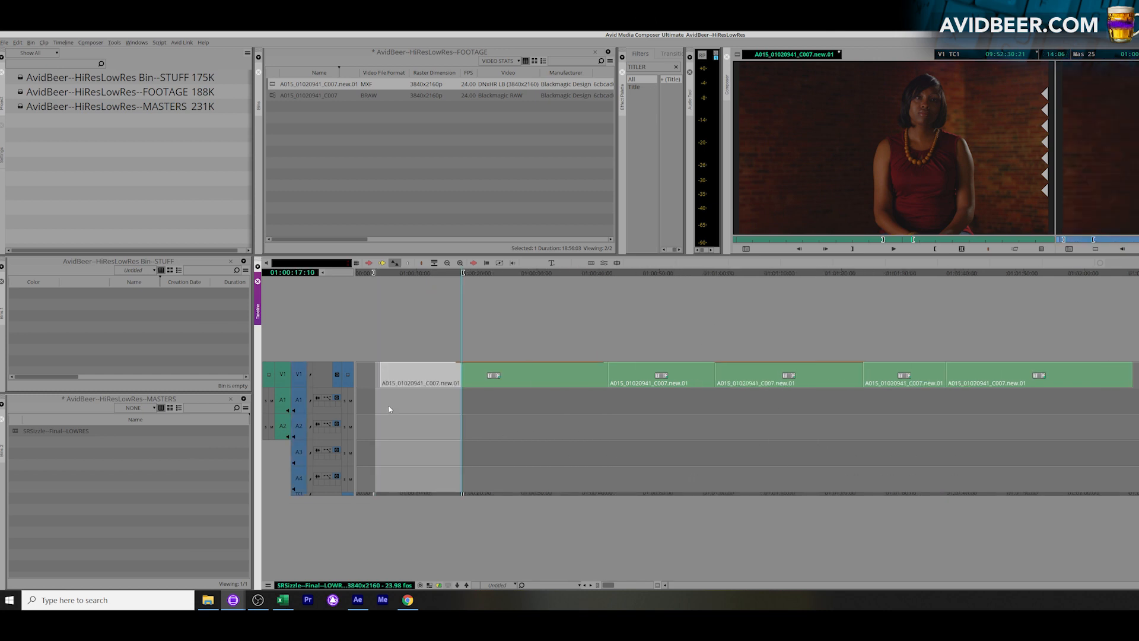
pyautogui.press('z')
# Mark the tail of the last clip and remove it from the sequence
pyautogui.moveTo(390, 410); pyautogui.dragTo(678, 414)
pyautogui.click(1034, 395)
pyautogui.press('i')
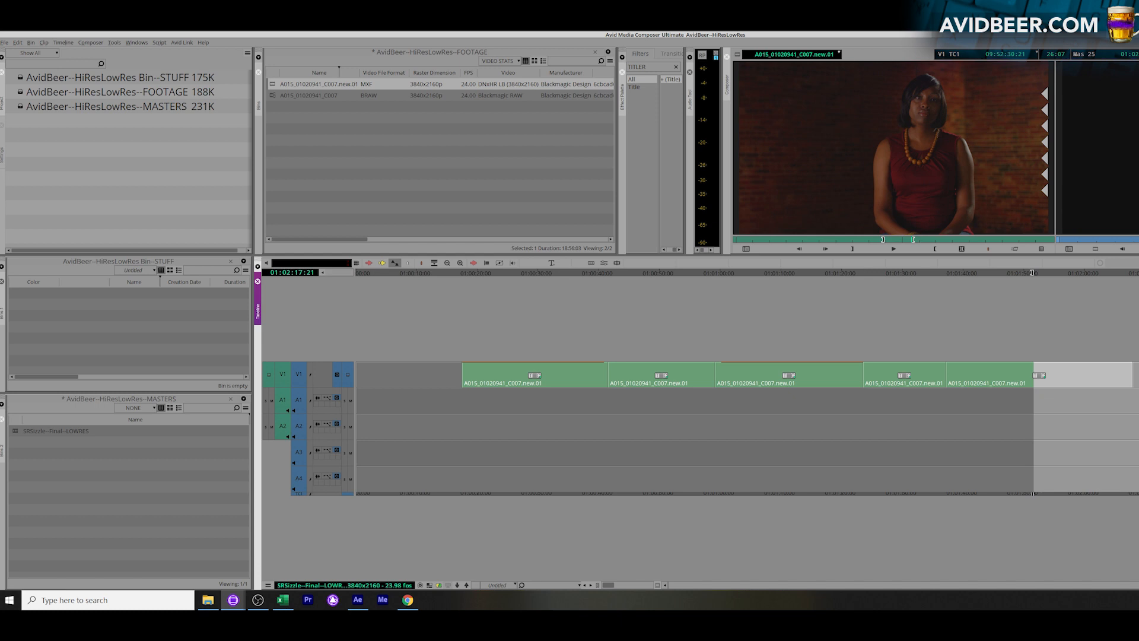
pyautogui.press('x')
pyautogui.hotkey('ctrl', 'shift', 'a')
pyautogui.moveTo(422, 414); pyautogui.dragTo(1003, 374)
pyautogui.press('x')
pyautogui.moveTo(535, 416); pyautogui.dragTo(588, 412)
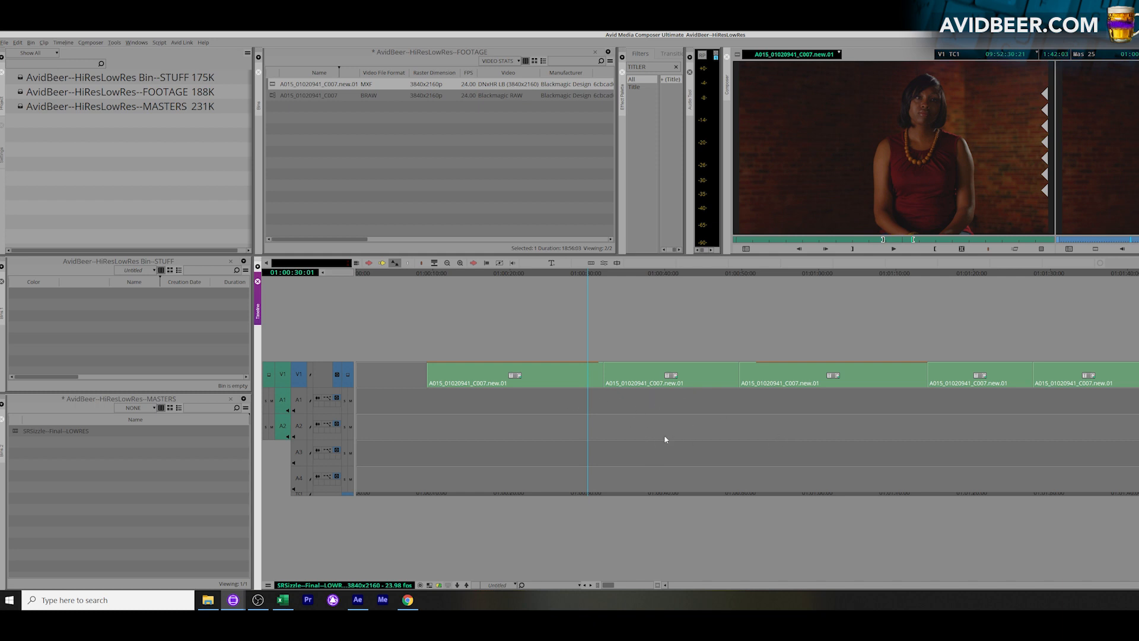
# Duplicate the SRSizzle--Final--LOWRES sequence in the MASTERS bin
pyautogui.click(117, 483)
pyautogui.click(140, 431)
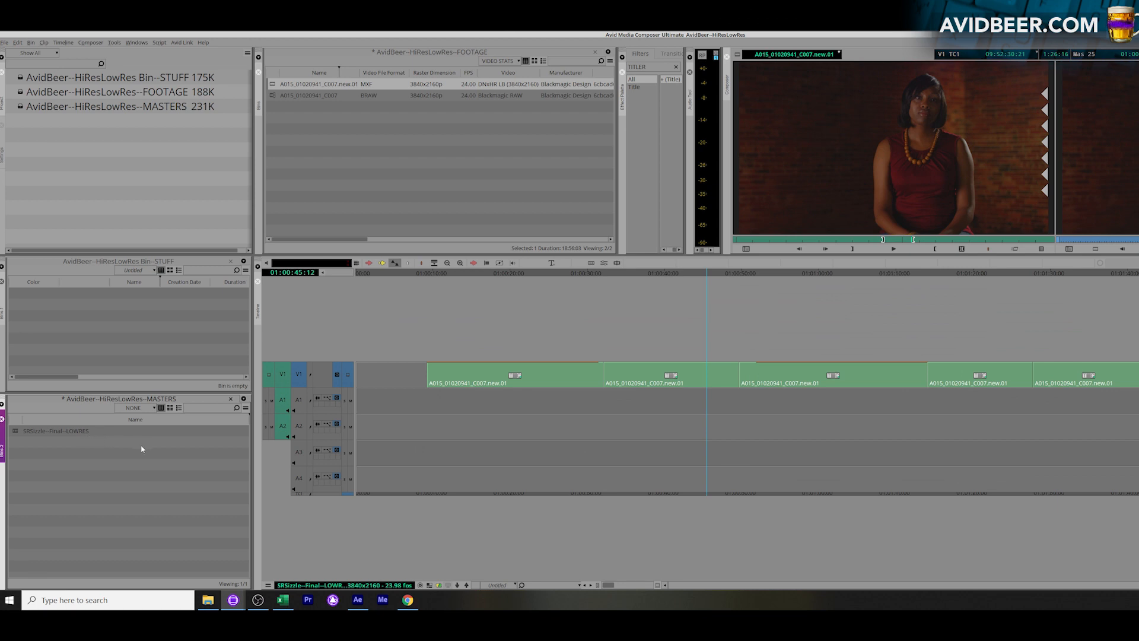
pyautogui.moveTo(546, 445); pyautogui.dragTo(828, 412)
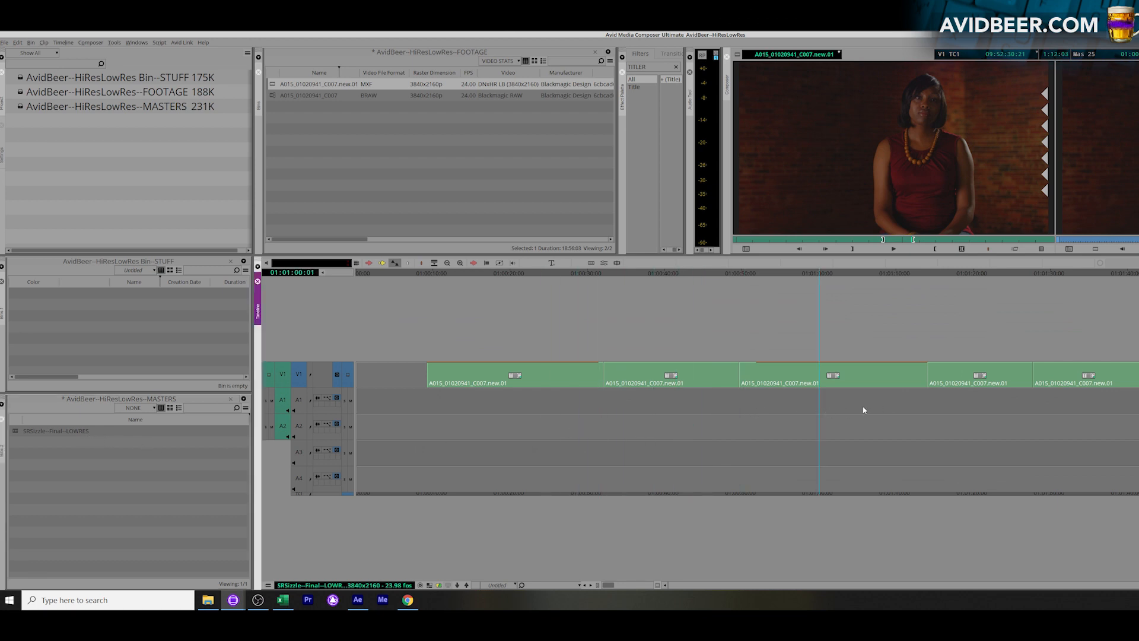
pyautogui.click(110, 478)
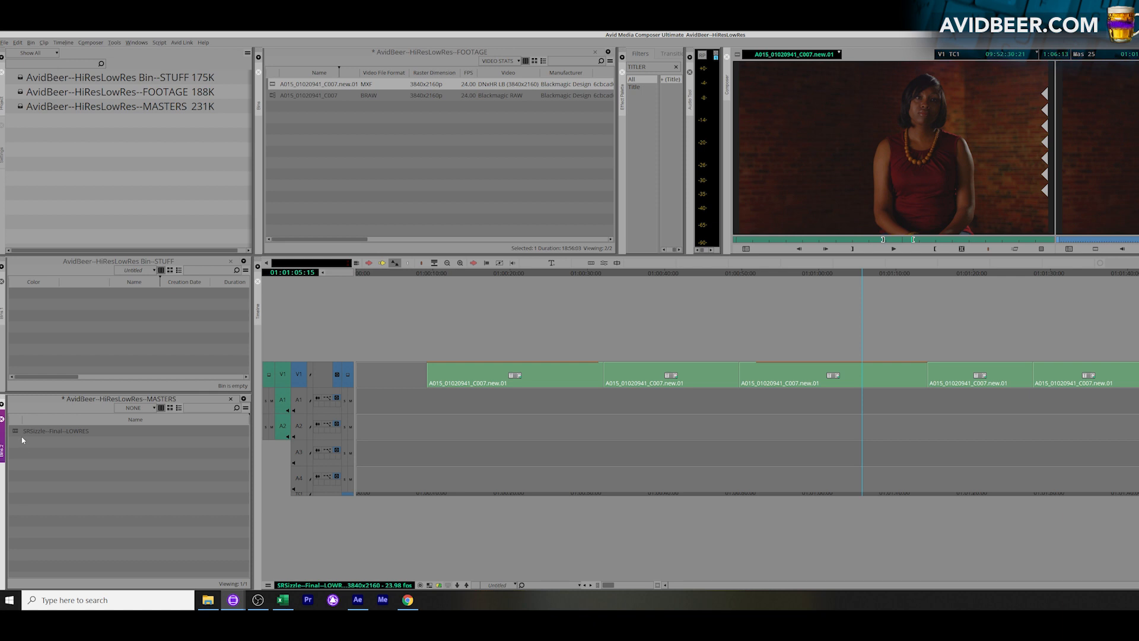
pyautogui.click(70, 431)
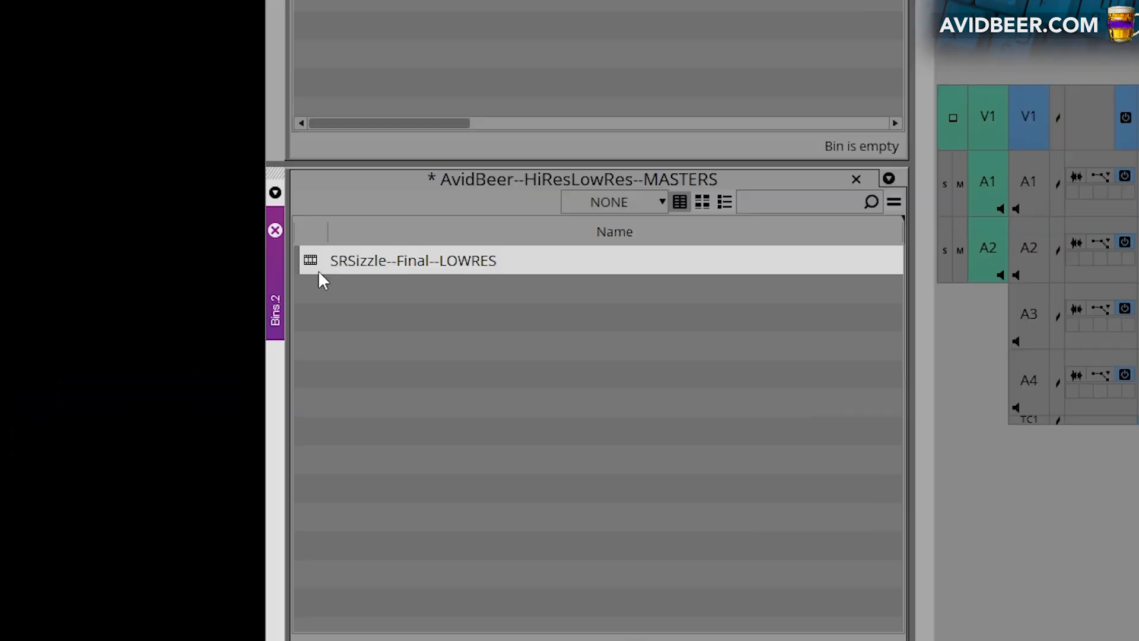
pyautogui.hotkey('ctrl', 'd')
# Rename the duplicated sequence SRSizzle--Final--HI-RES
pyautogui.click(70, 431)
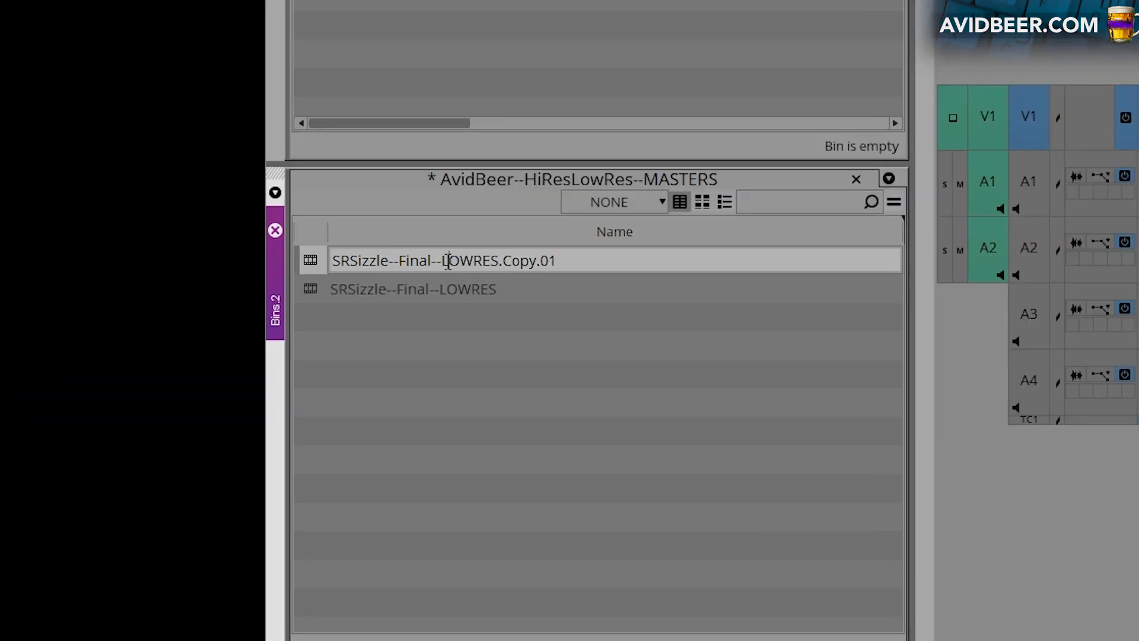
pyautogui.moveTo(444, 261); pyautogui.dragTo(1017, 288)
pyautogui.press('BackSpace')
pyautogui.write('HI-RES')
pyautogui.press('Return')
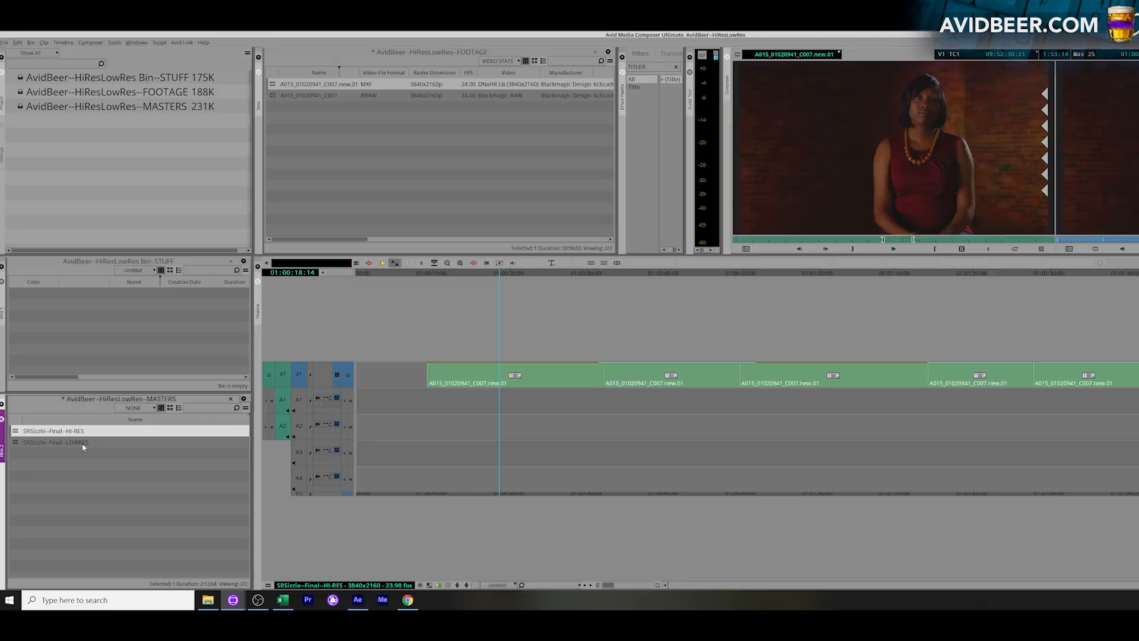
# Open the Relink settings for the SRSizzle--Final--HI-RES sequence
pyautogui.moveTo(546, 415); pyautogui.dragTo(597, 437)
pyautogui.click(30, 432)
pyautogui.rightClick(32, 434)
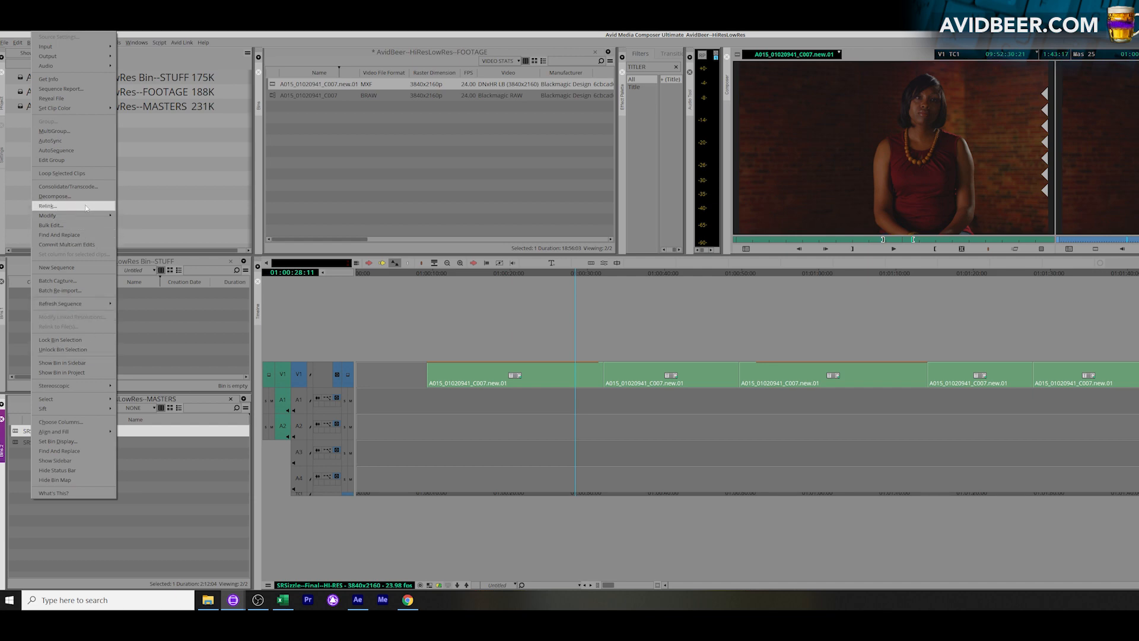
pyautogui.click(57, 205)
# Relink the SRSizzle--Final--HI-RES sequence to any video format using the Highest Quality relink method
pyautogui.moveTo(539, 27); pyautogui.dragTo(580, 25)
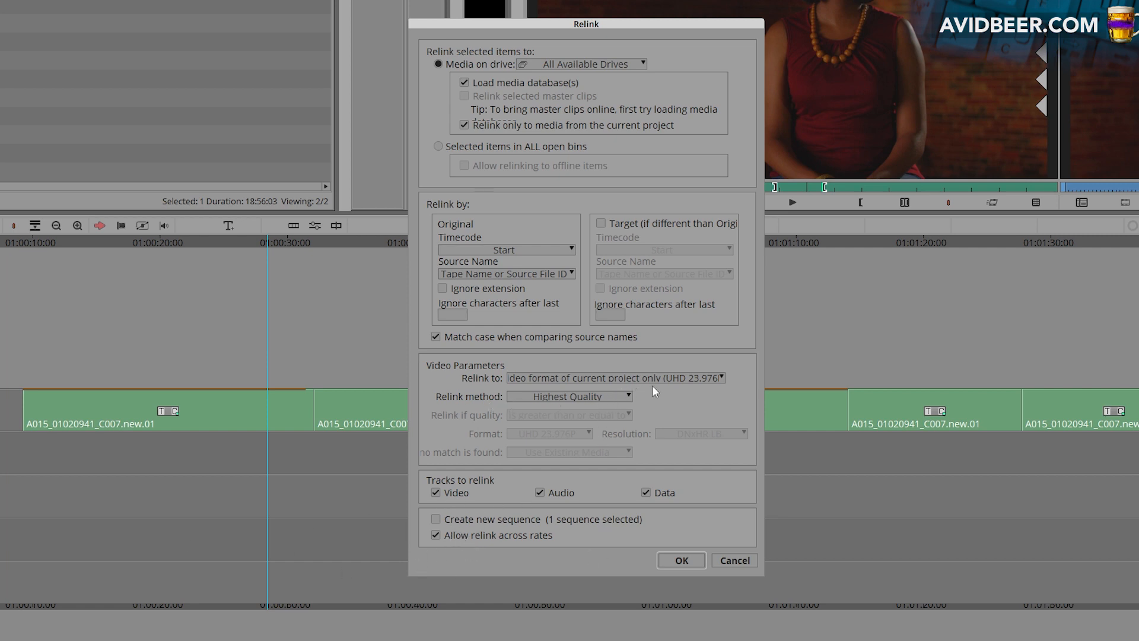
pyautogui.click(668, 377)
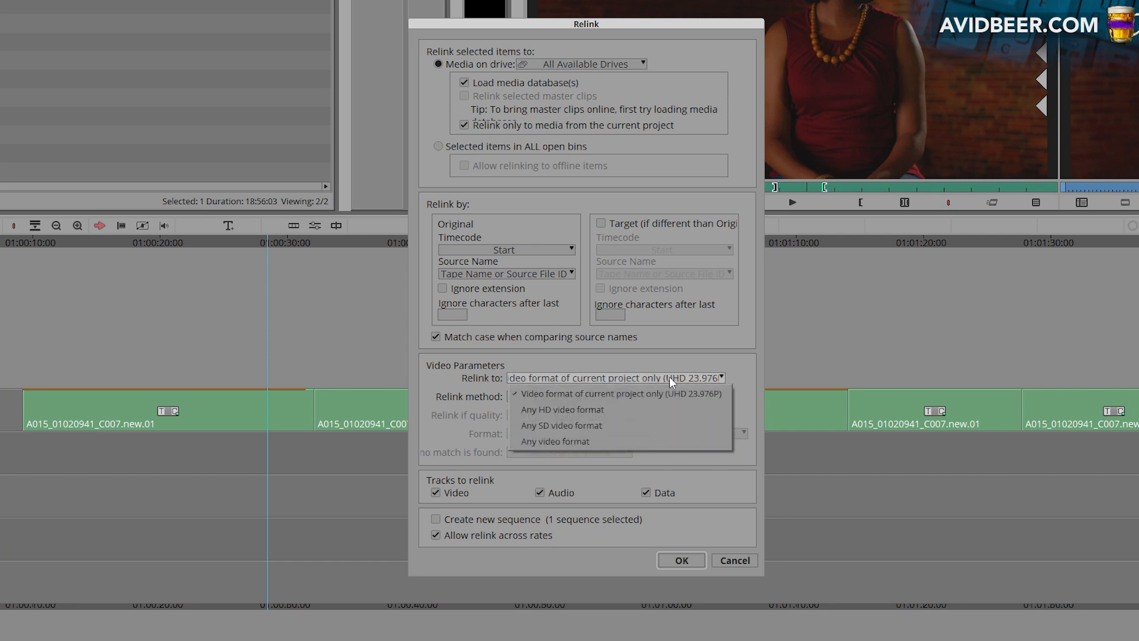
pyautogui.click(663, 437)
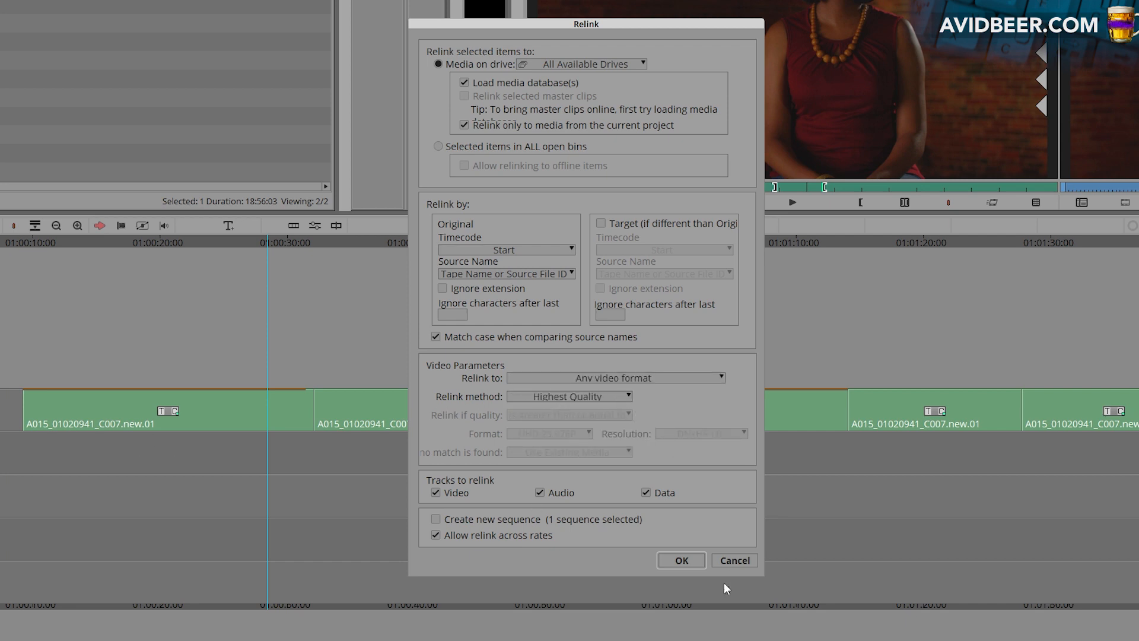
pyautogui.click(683, 562)
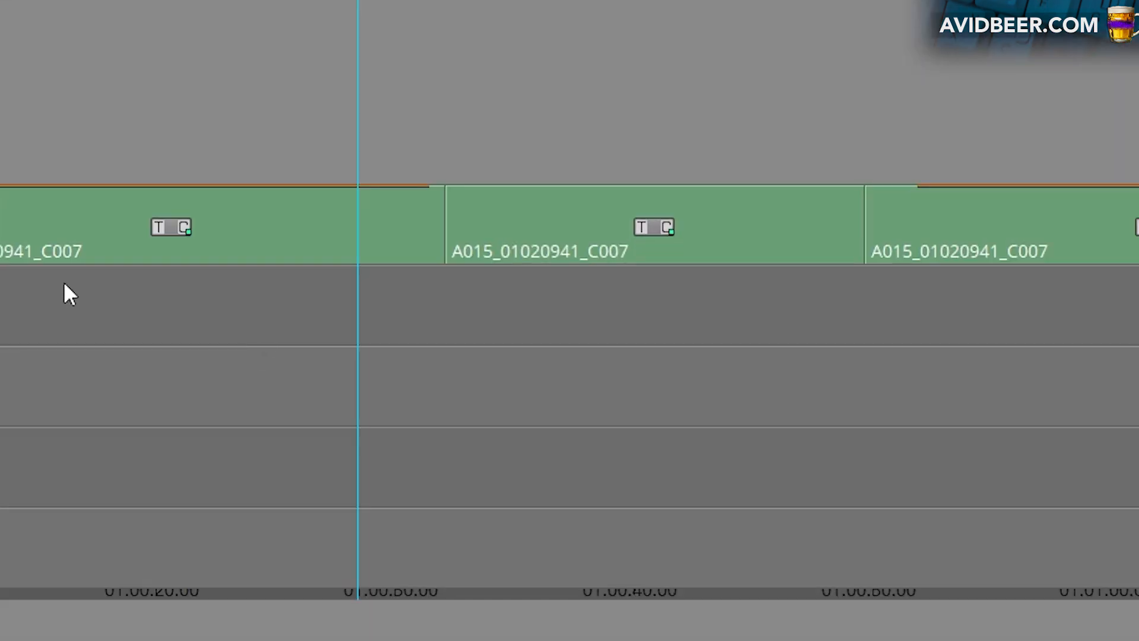
pyautogui.click(50, 288)
pyautogui.click(110, 280)
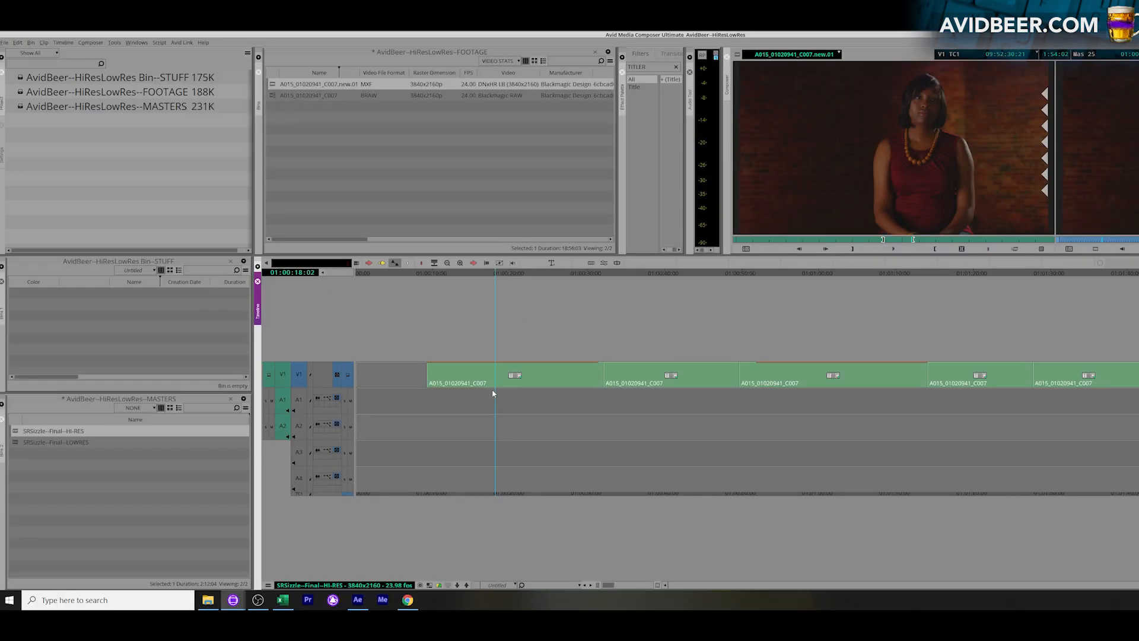
# Match-frame a relinked clip to its source in the FOOTAGE bin and check the LOWRES sequence for comparison
pyautogui.moveTo(493, 393); pyautogui.dragTo(597, 427)
pyautogui.press('n')
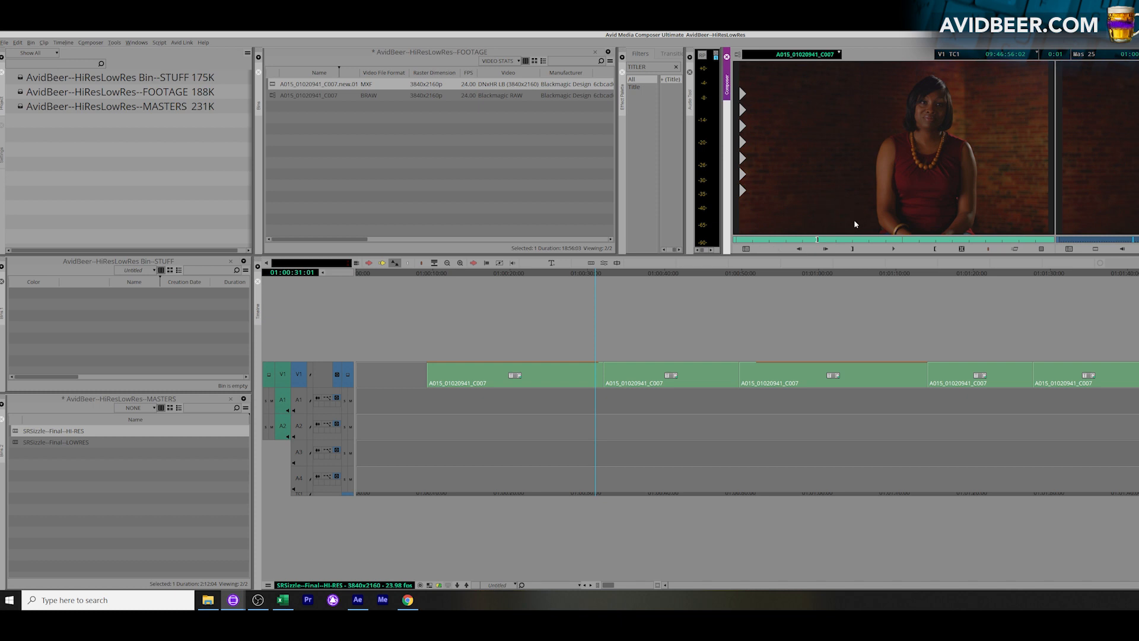
pyautogui.click(744, 246)
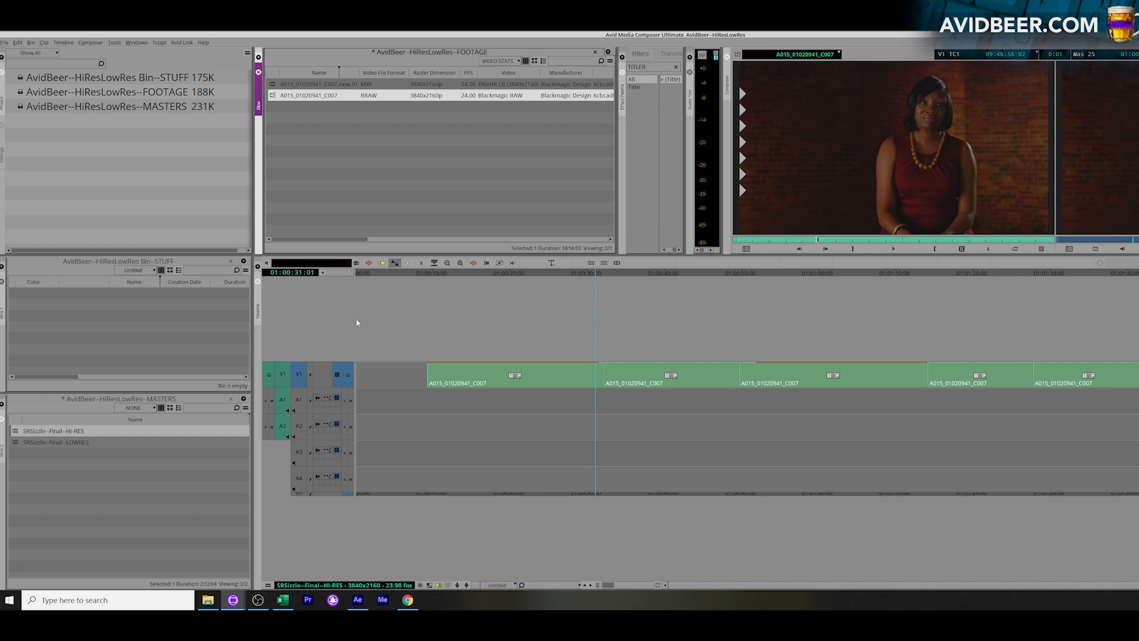
pyautogui.click(85, 516)
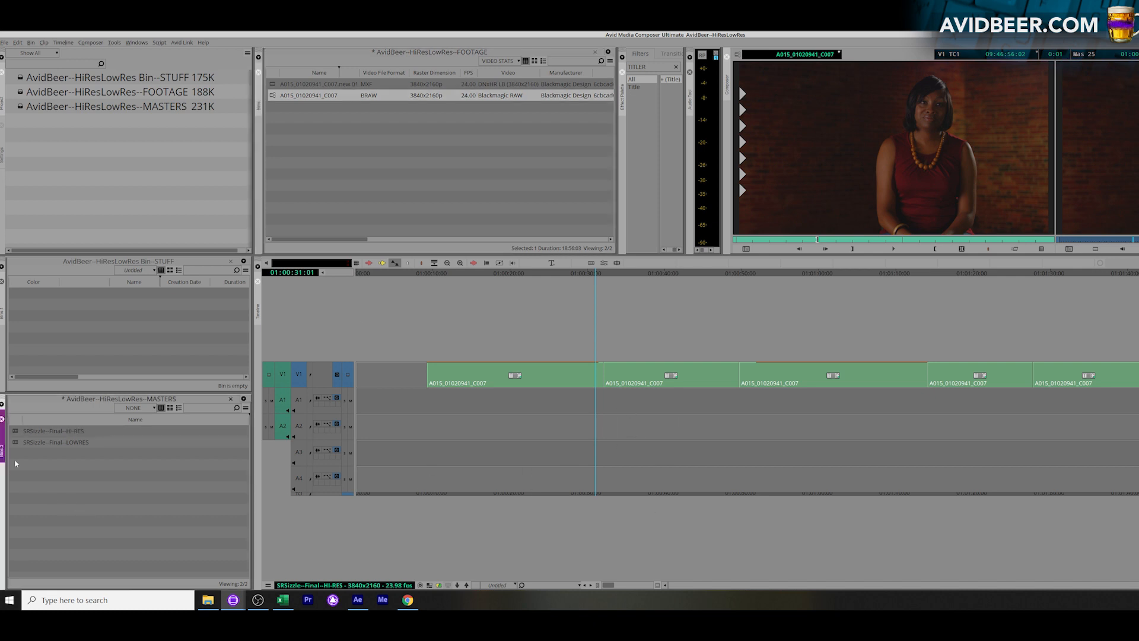
pyautogui.doubleClick(57, 442)
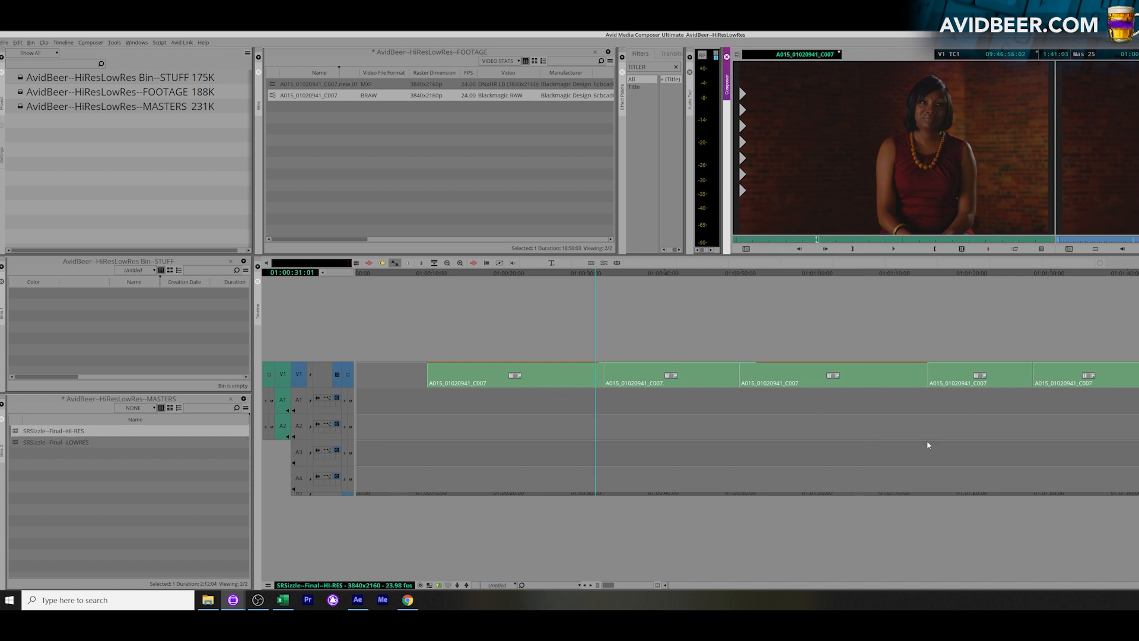
# Mark and extract two sections from the HI-RES sequence: one across the first and second clips, one across the third and fourth
pyautogui.click(533, 410)
pyautogui.press('t')
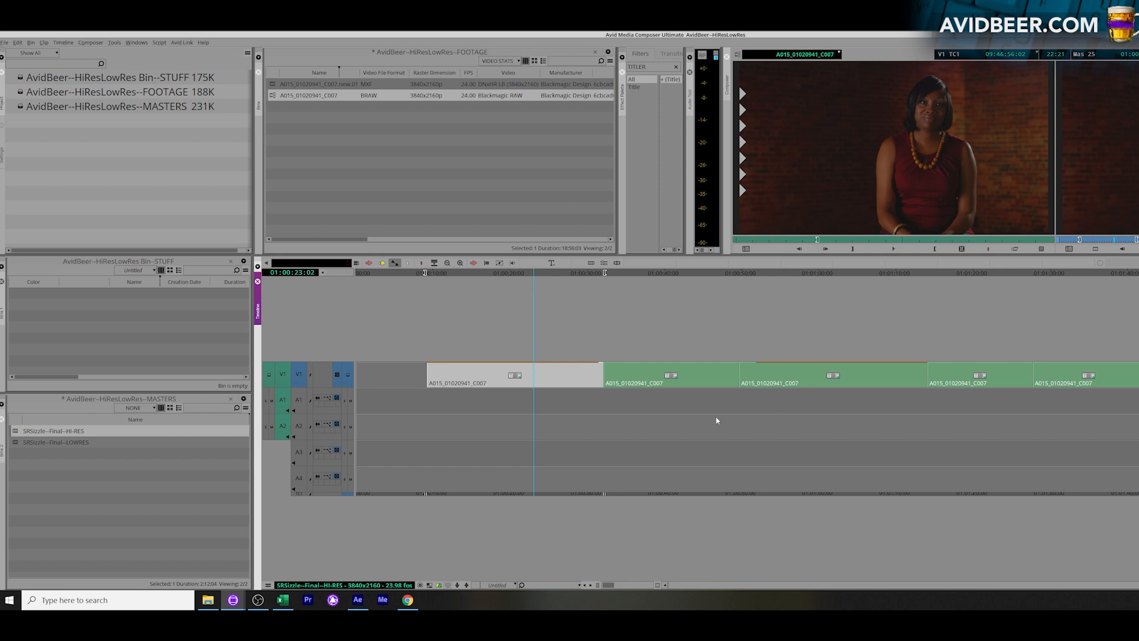
pyautogui.click(797, 414)
pyautogui.press('t')
pyautogui.moveTo(498, 402); pyautogui.dragTo(711, 380)
pyautogui.press('i')
pyautogui.press('o')
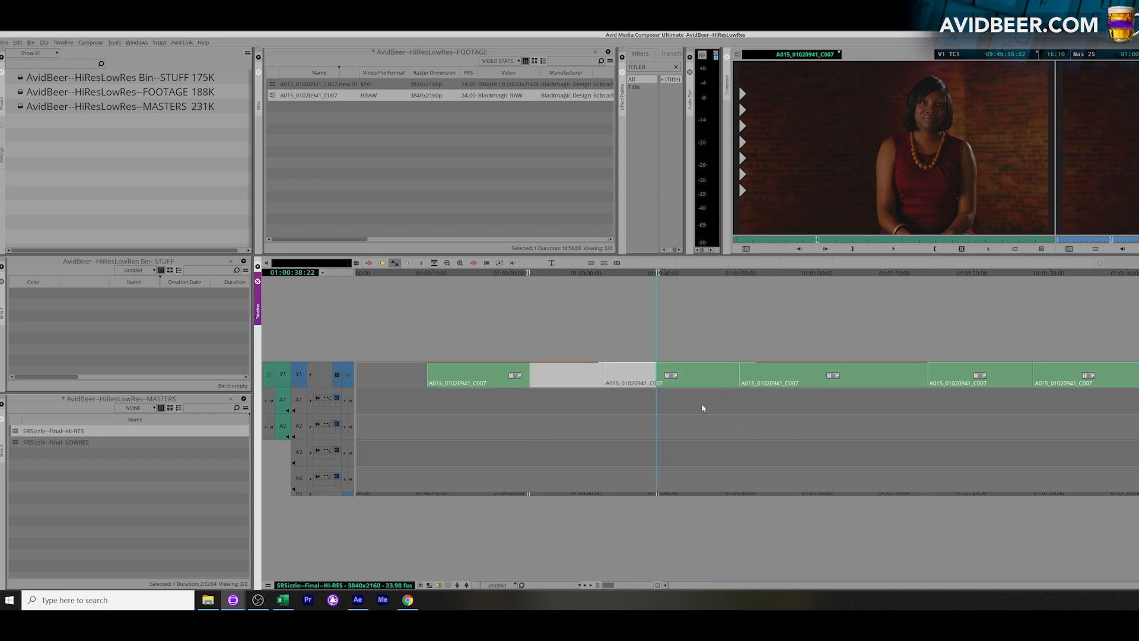
pyautogui.press('x')
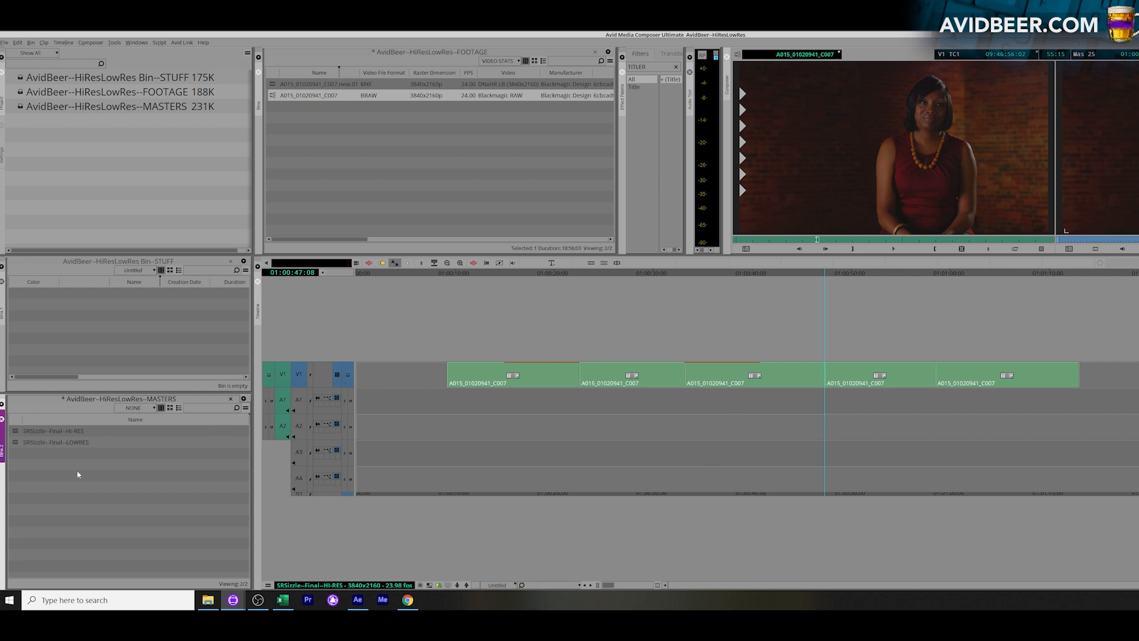
# Load the LOWRES and HI-RES sequences alternately to compare their edits in the timeline
pyautogui.doubleClick(22, 444)
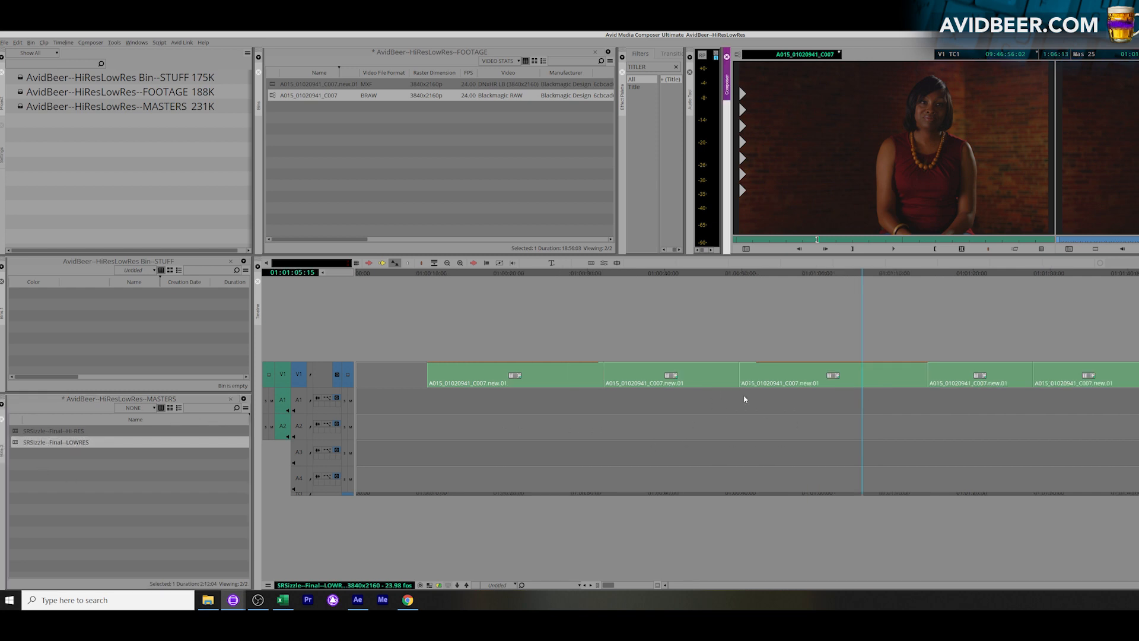
pyautogui.doubleClick(16, 433)
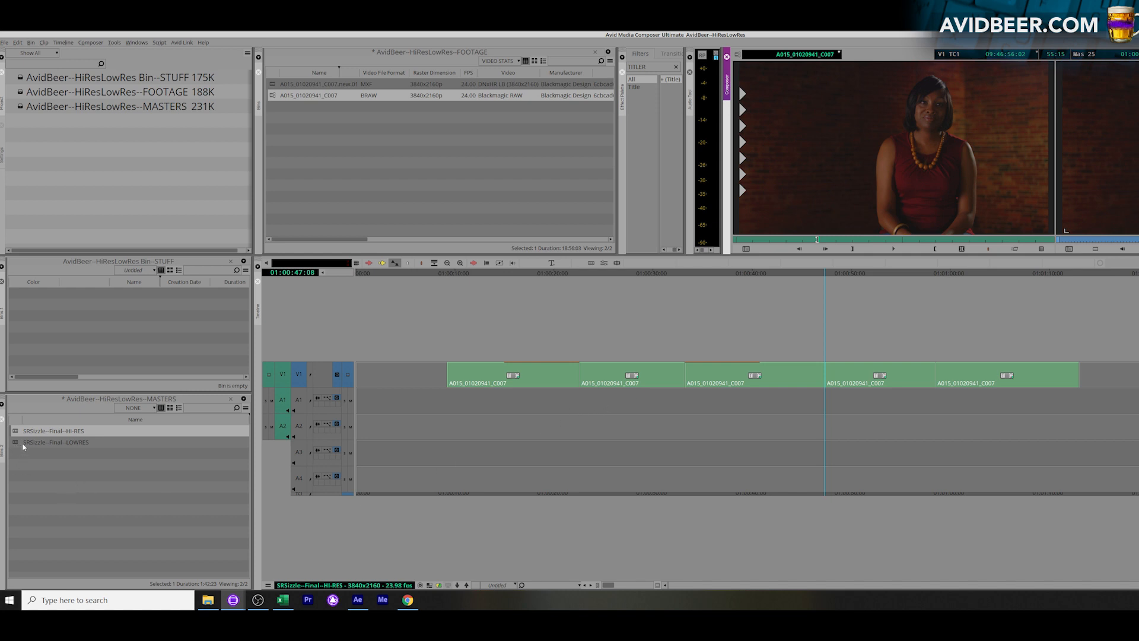
pyautogui.doubleClick(24, 445)
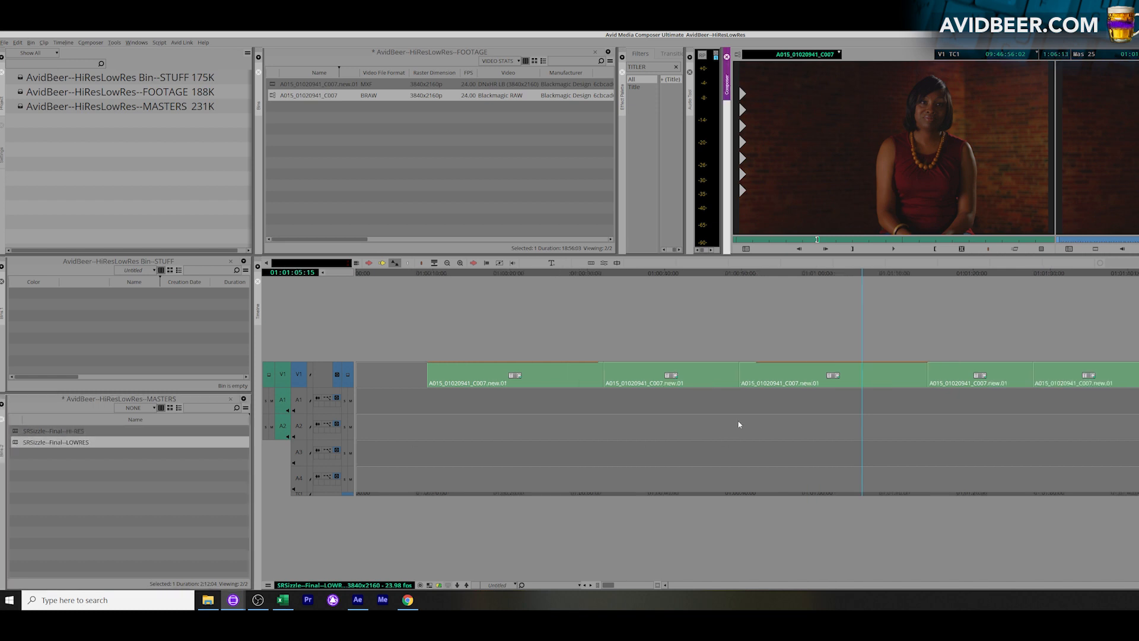
pyautogui.doubleClick(24, 431)
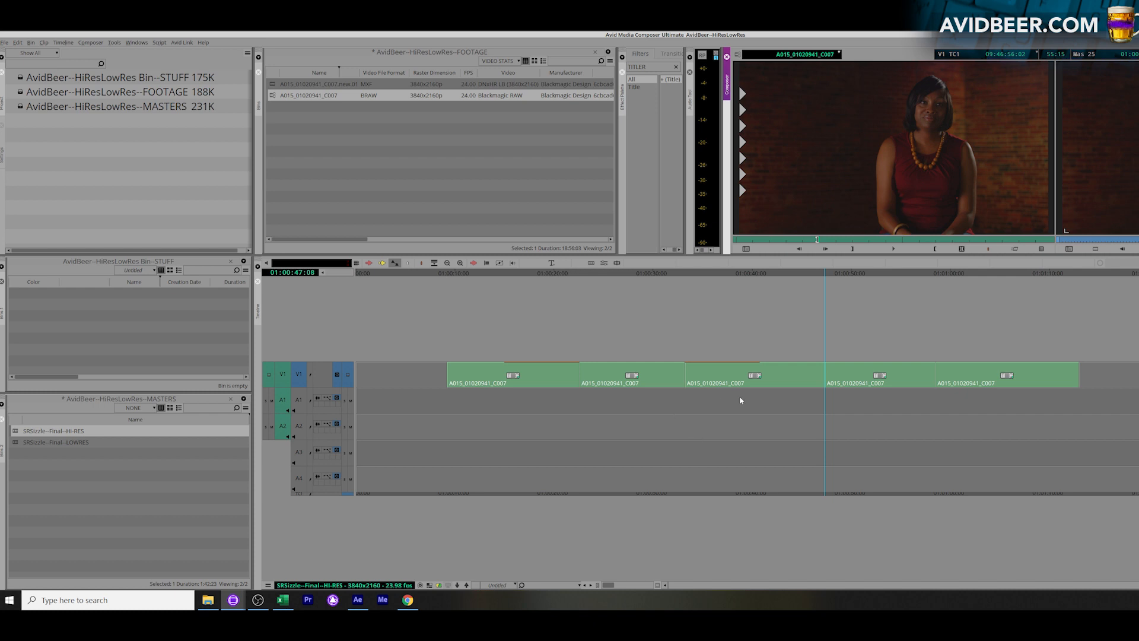
# Add the suffix --current to the names of both the LOWRES and HI-RES sequences in the MASTERS bin
pyautogui.click(99, 442)
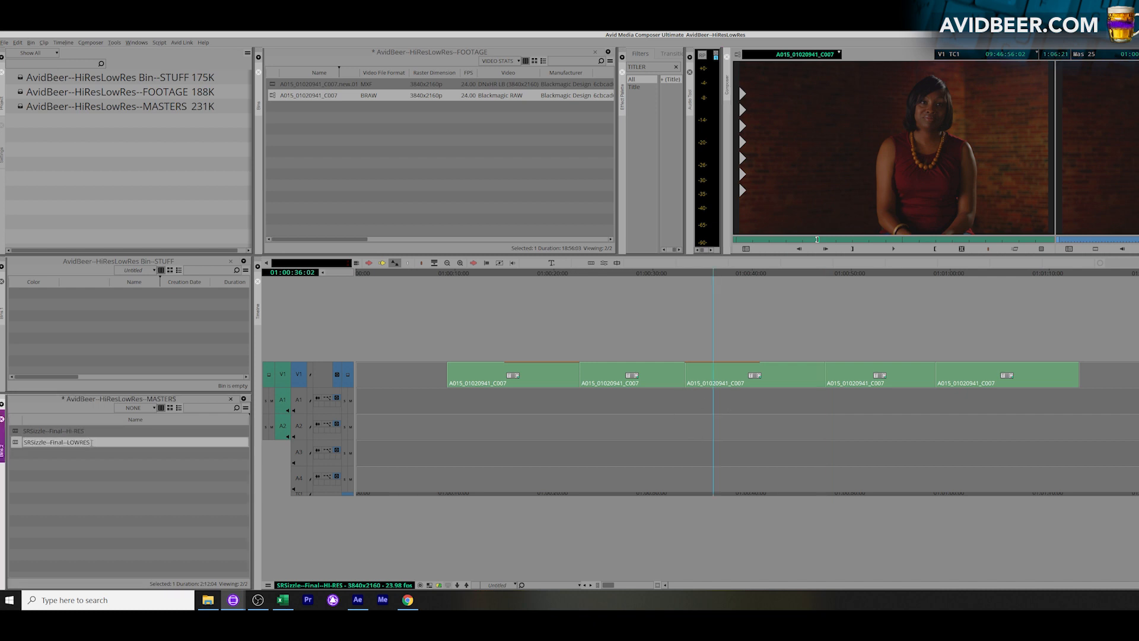
pyautogui.write('_curre')
pyautogui.click(99, 462)
pyautogui.click(97, 432)
pyautogui.write('--current')
pyautogui.click(117, 499)
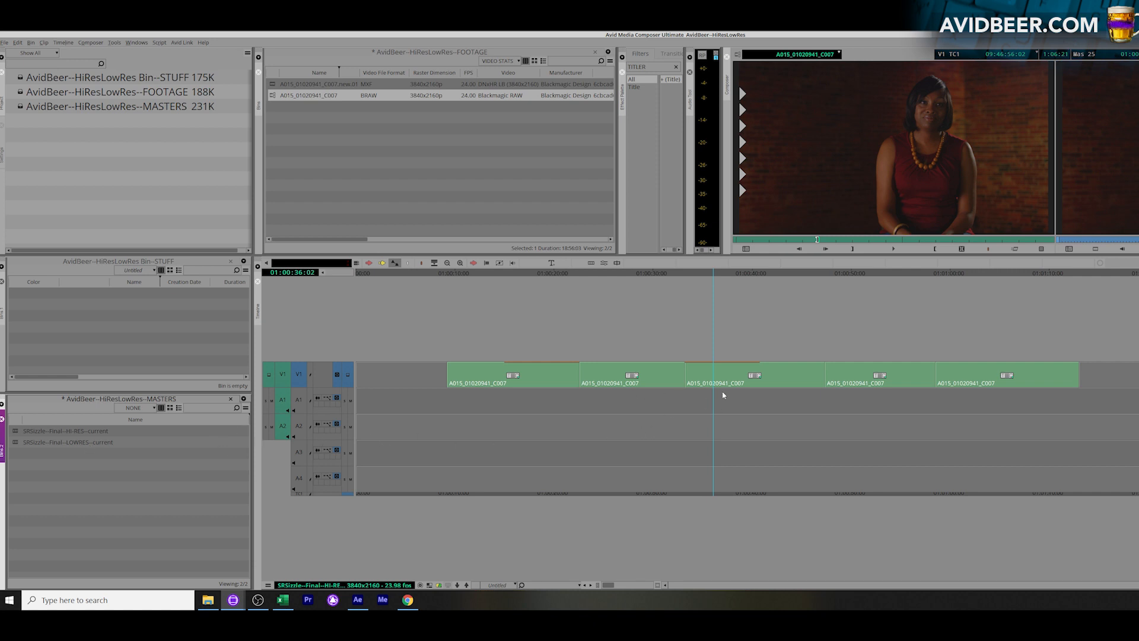
# Move the HI-RES sequence into the STUFF bin and rename it SRSizzle--Final--HI-RES--cv2
pyautogui.moveTo(16, 432); pyautogui.dragTo(75, 319)
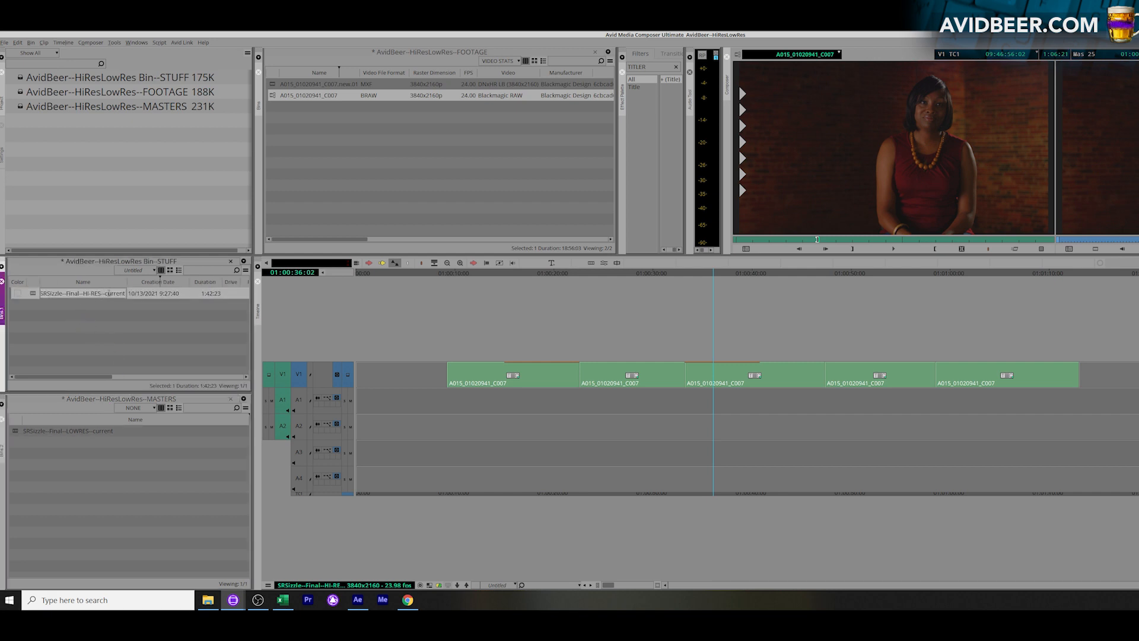
pyautogui.write('v2')
pyautogui.press('Return')
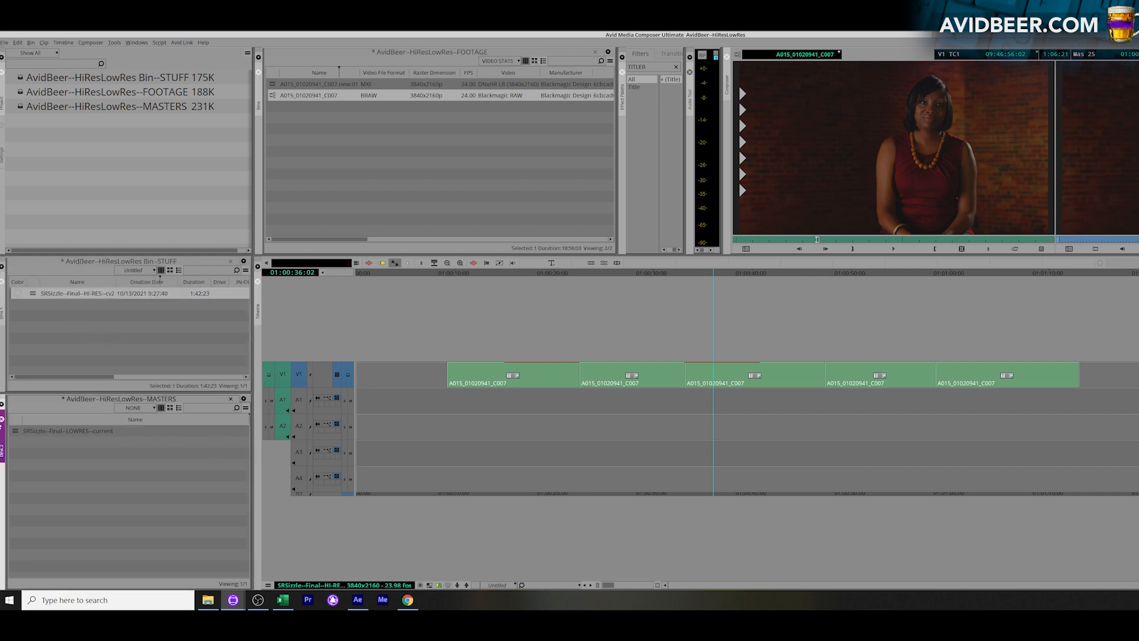
# Load SRSizzle--Final--LOWRES--current and set a mark near the cut between its second and third clips
pyautogui.doubleClick(15, 432)
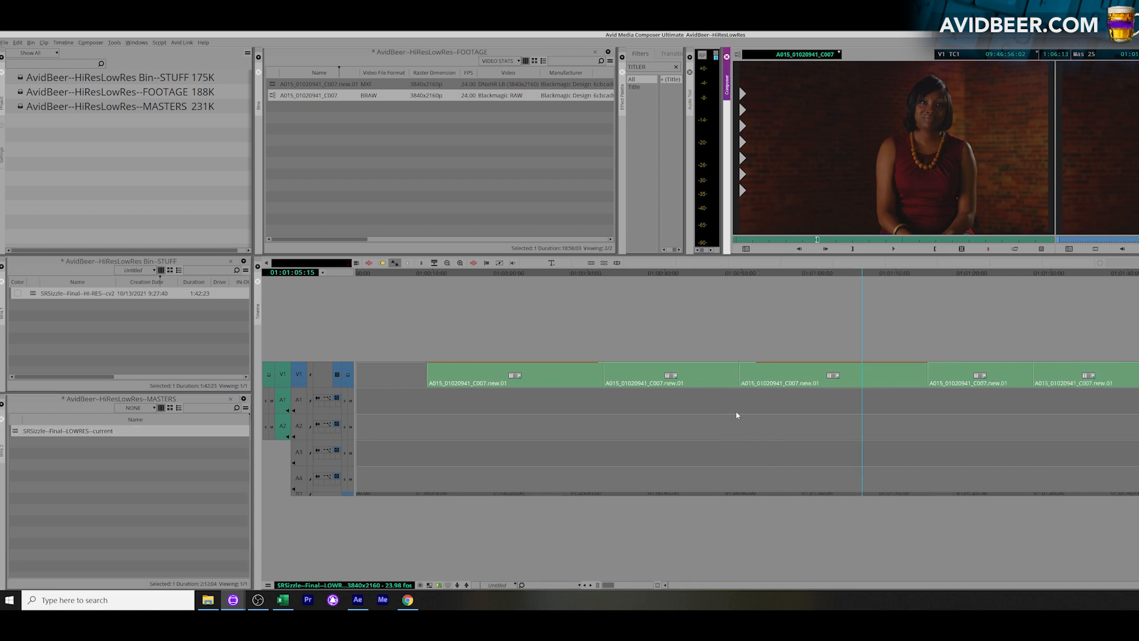
pyautogui.moveTo(684, 407); pyautogui.dragTo(738, 389)
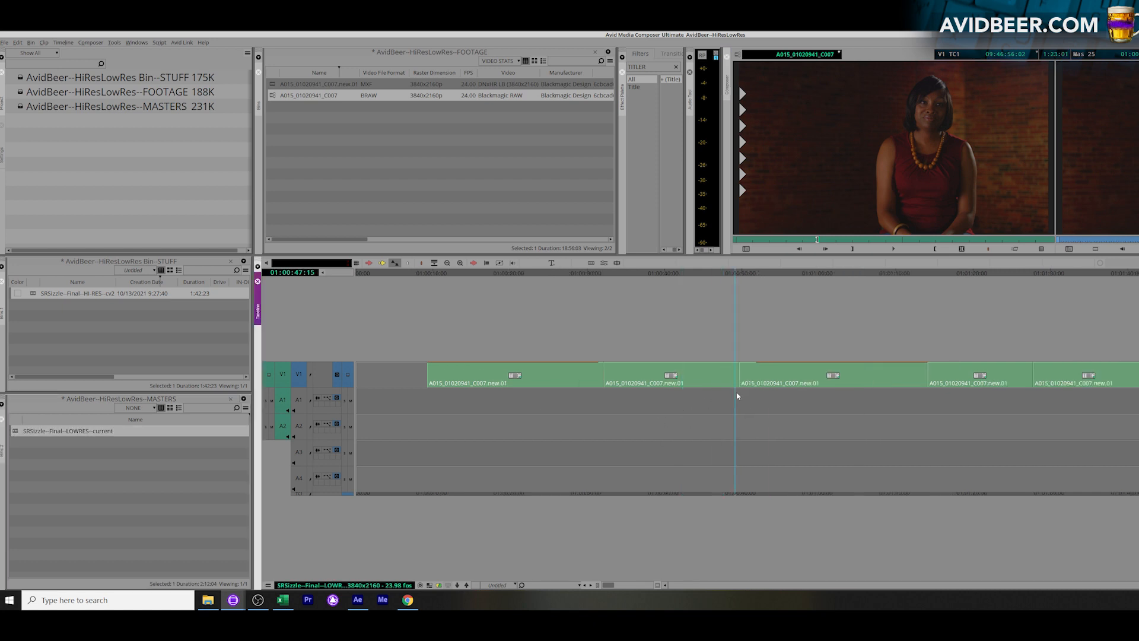
pyautogui.click(76, 445)
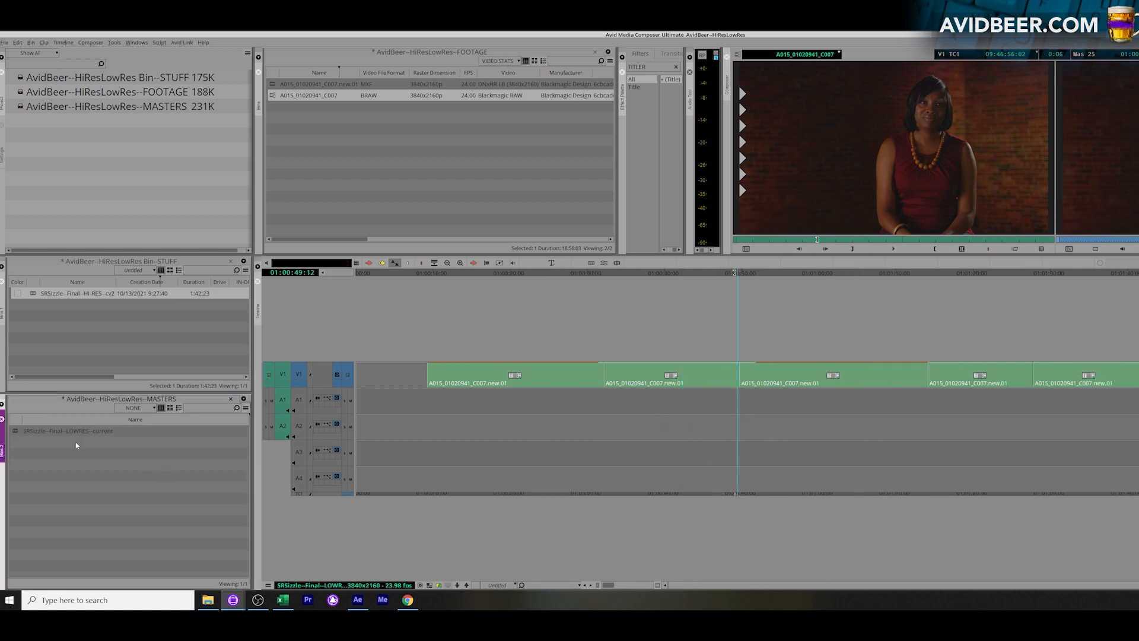
pyautogui.rightClick(14, 432)
pyautogui.click(202, 486)
pyautogui.moveTo(740, 388); pyautogui.dragTo(733, 389)
pyautogui.click(115, 475)
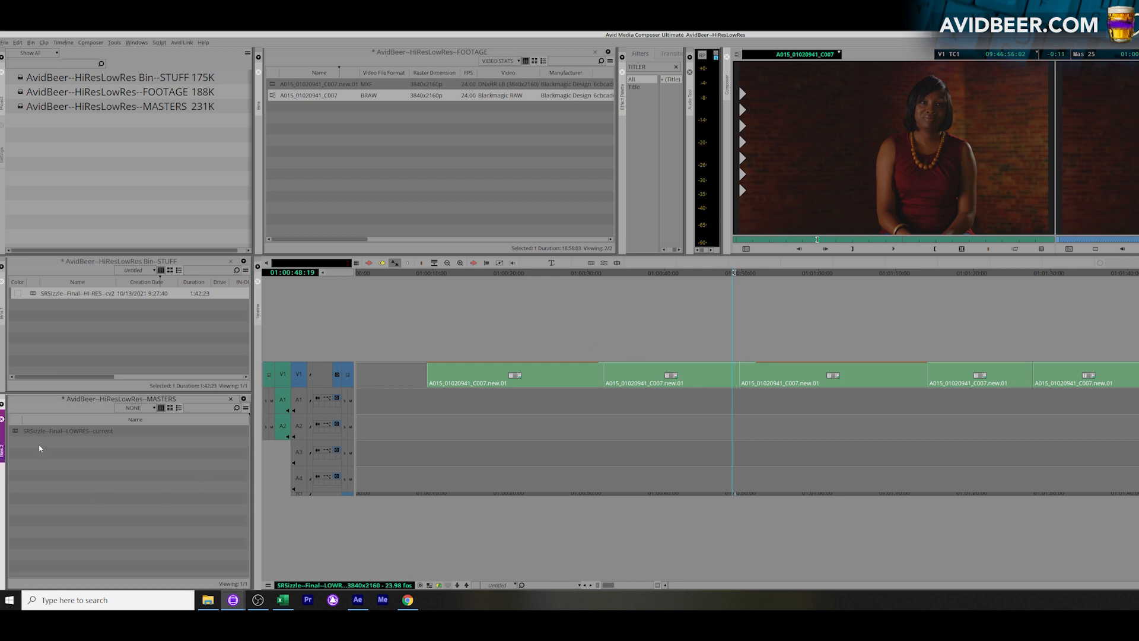
pyautogui.doubleClick(18, 433)
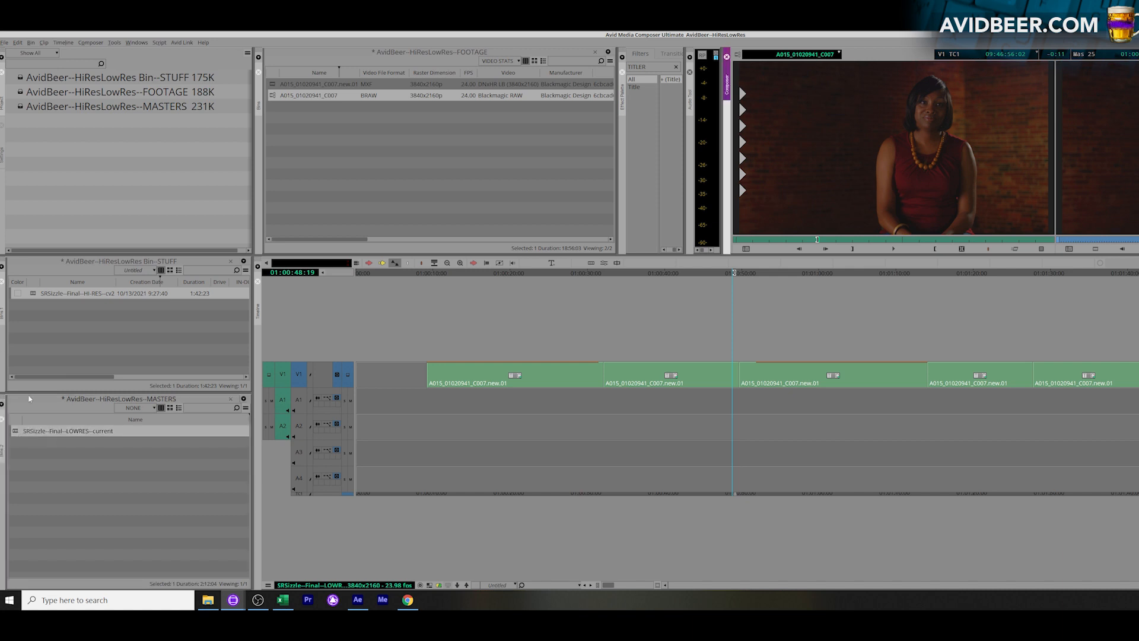
# View the HI-RES sequence from the STUFF bin, and reload SRSizzle--Final--LOWRES--current into the timeline
pyautogui.click(100, 353)
pyautogui.doubleClick(41, 296)
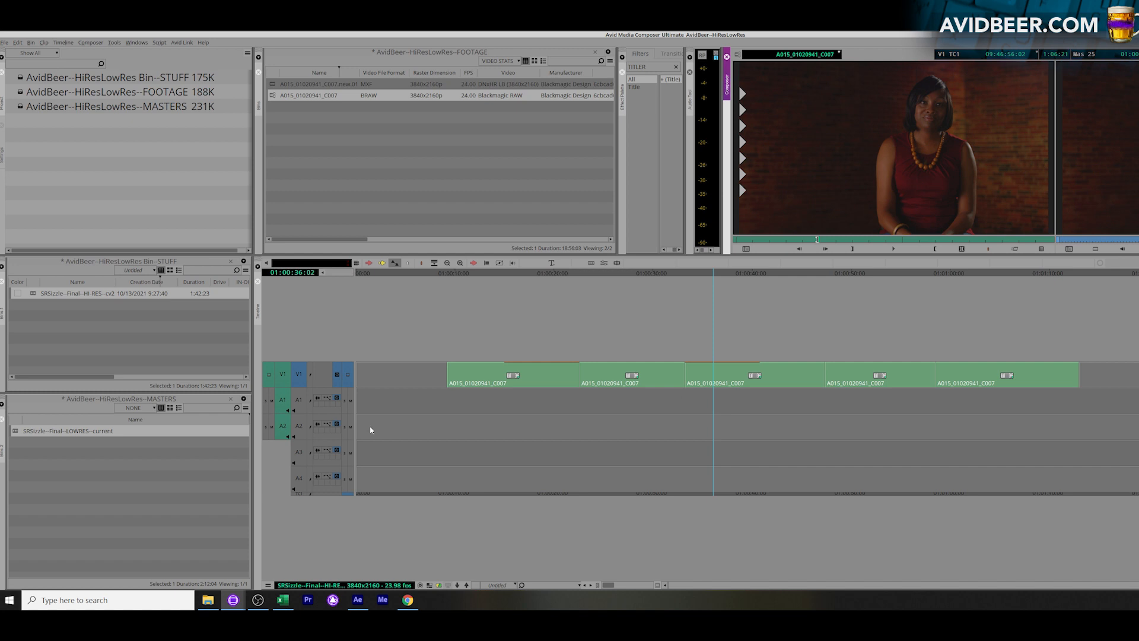
pyautogui.click(115, 453)
pyautogui.doubleClick(15, 435)
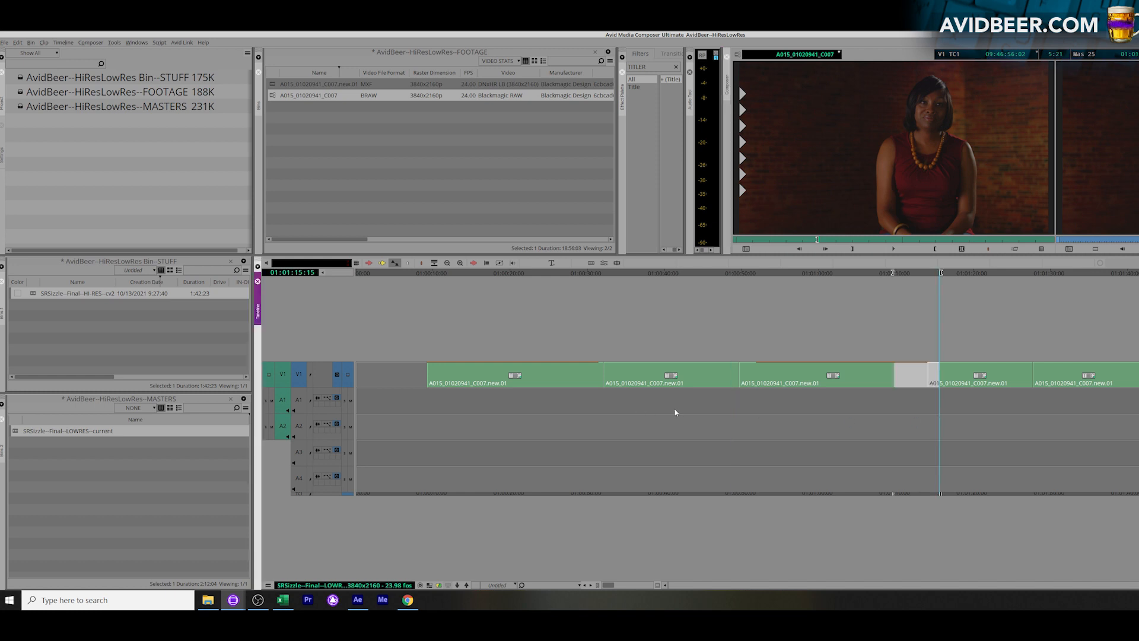
# Extract a section across the third and fourth clips of the LOWRES sequence and park the playhead in the second clip
pyautogui.press('x')
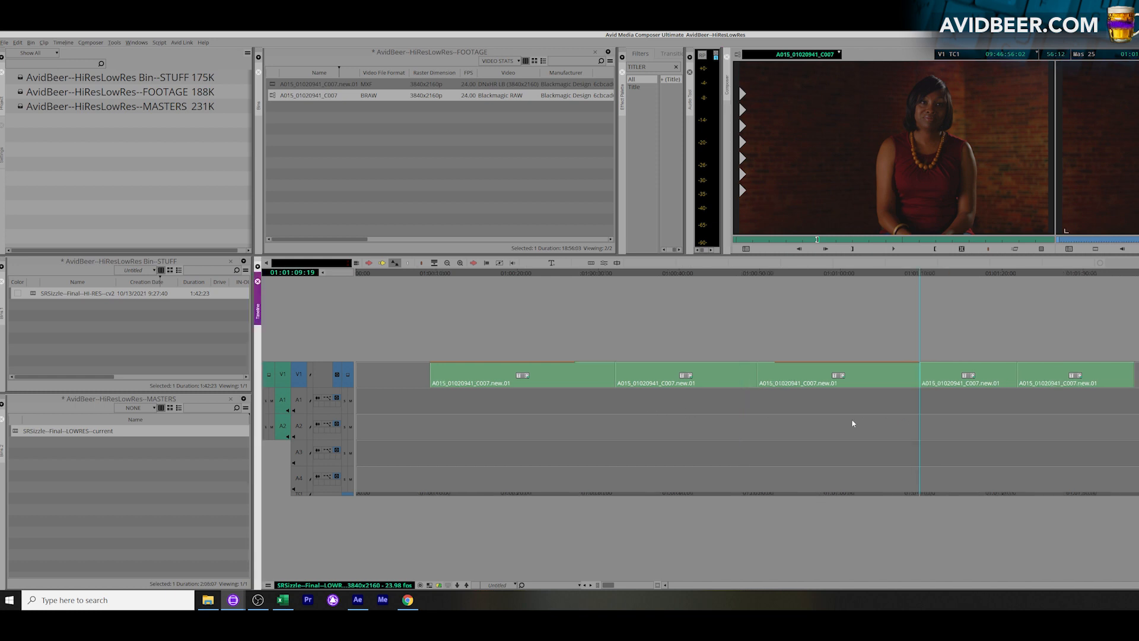
pyautogui.click(463, 196)
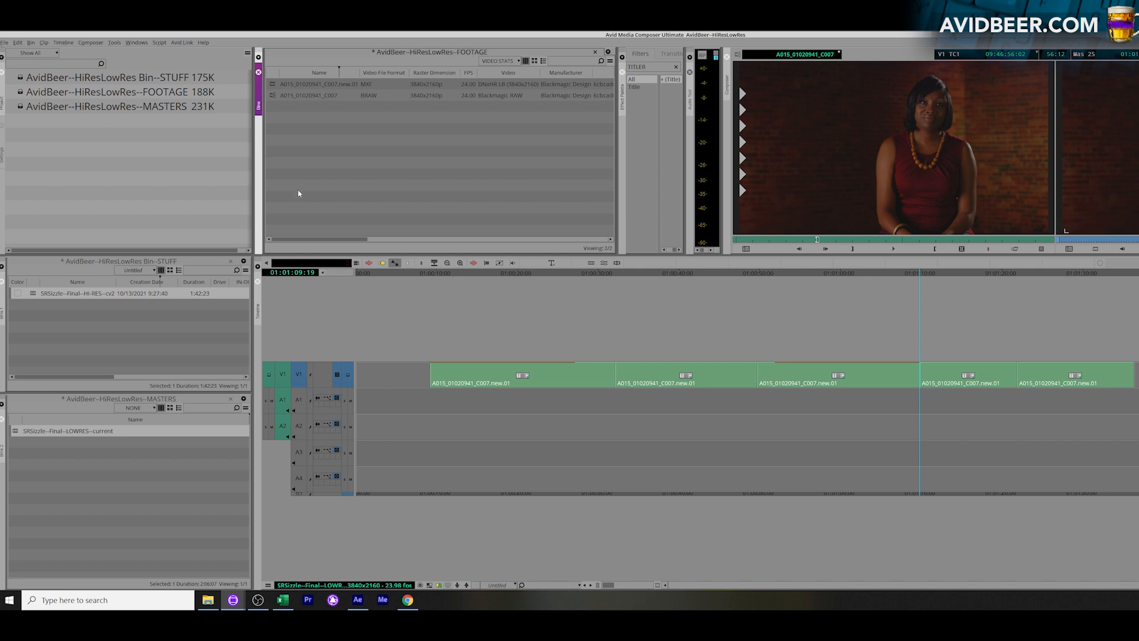
pyautogui.click(689, 404)
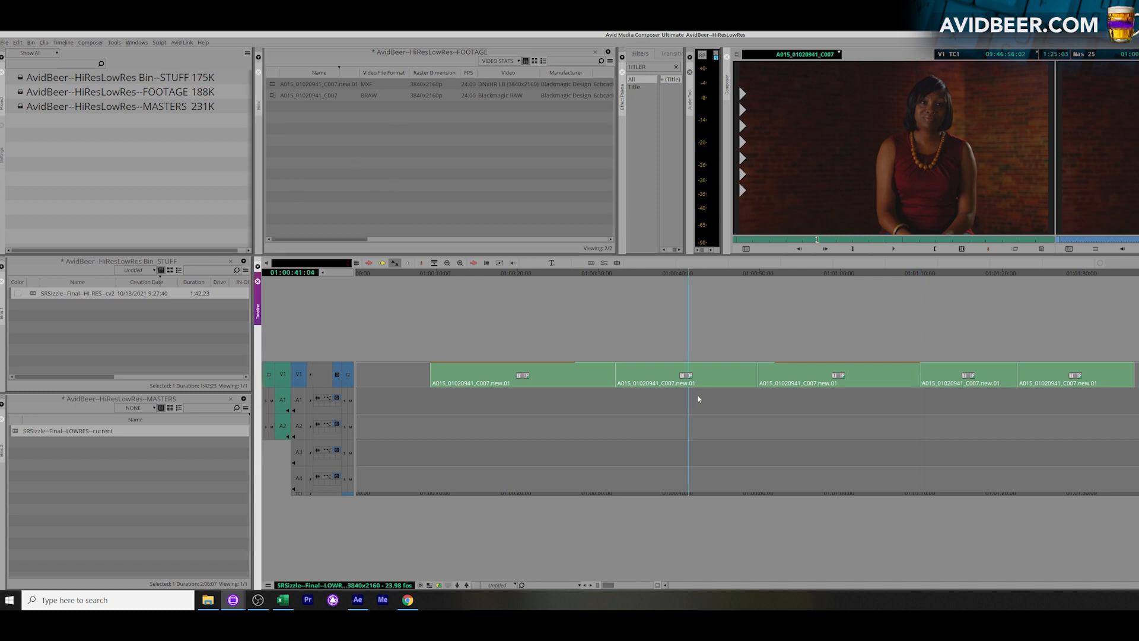